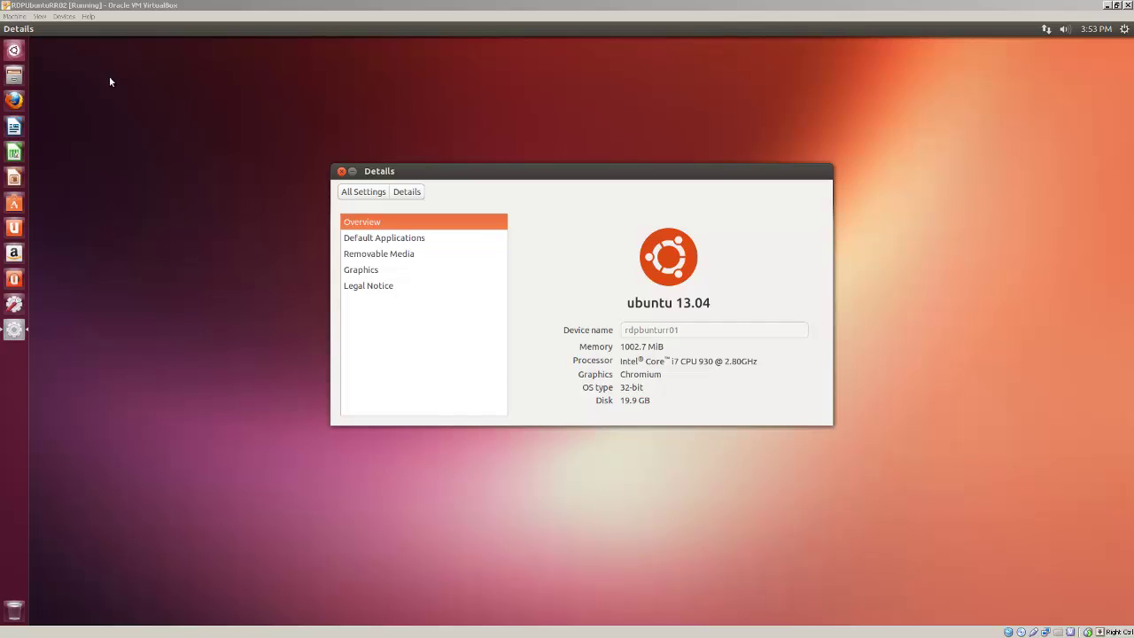
Step: Launch Terminal from the Dash and move its window to the top left
left_click(15, 50)
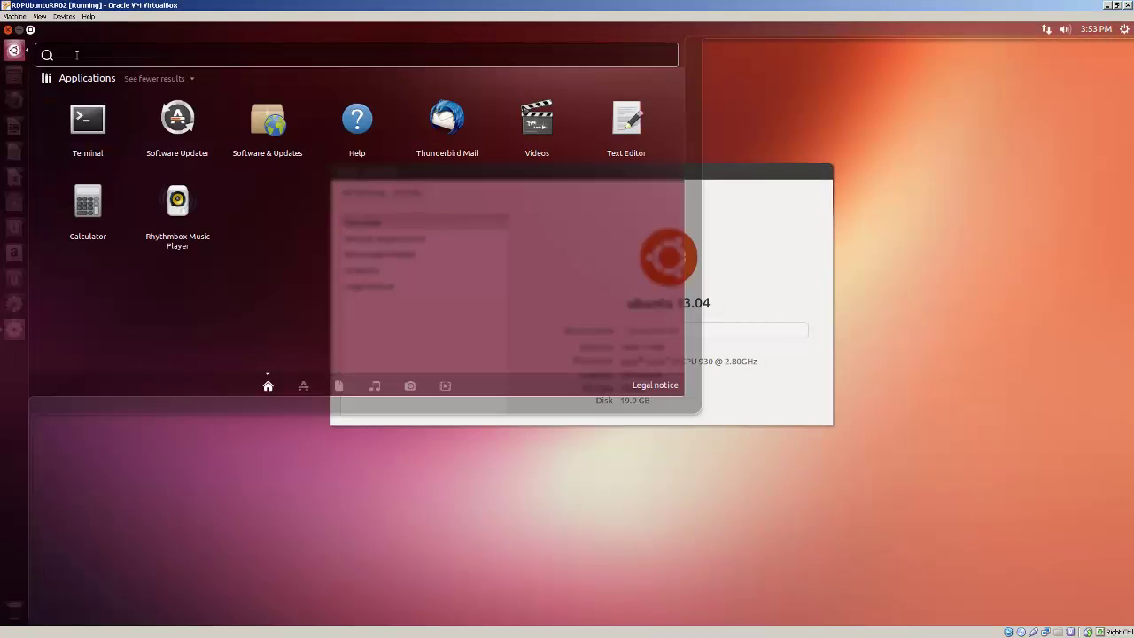
type("term")
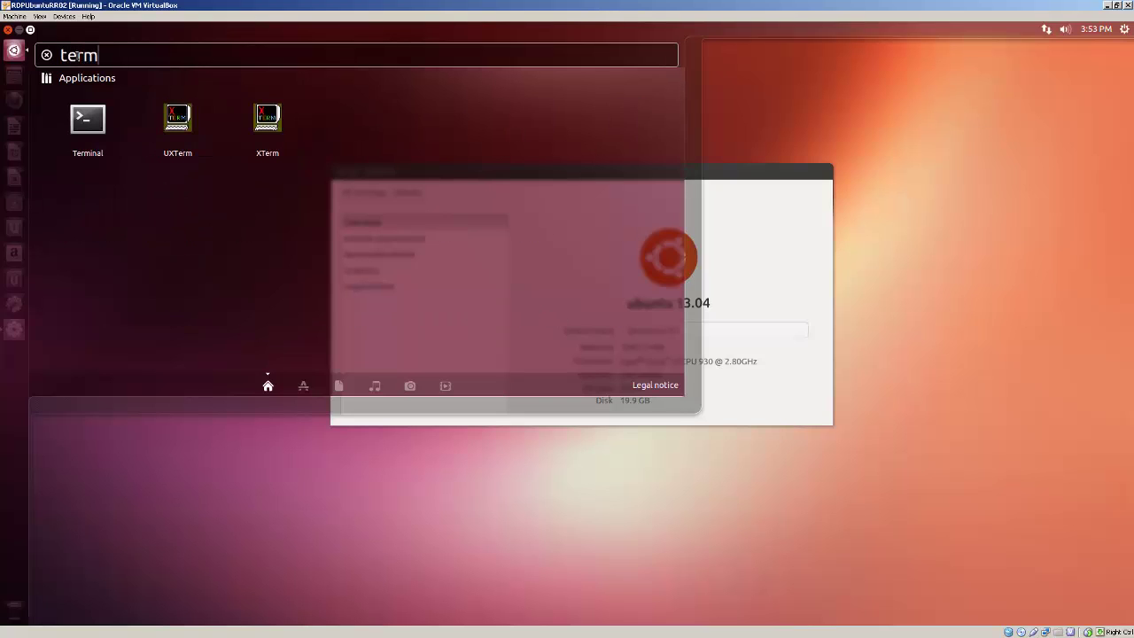
left_click(85, 123)
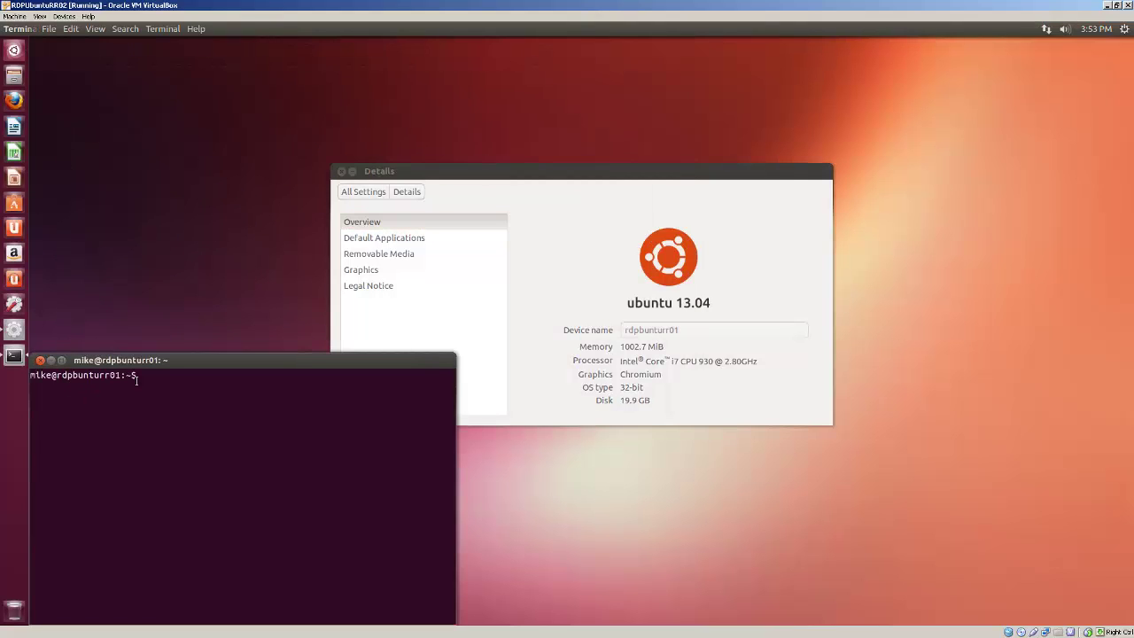
left_click_drag(159, 361, 160, 40)
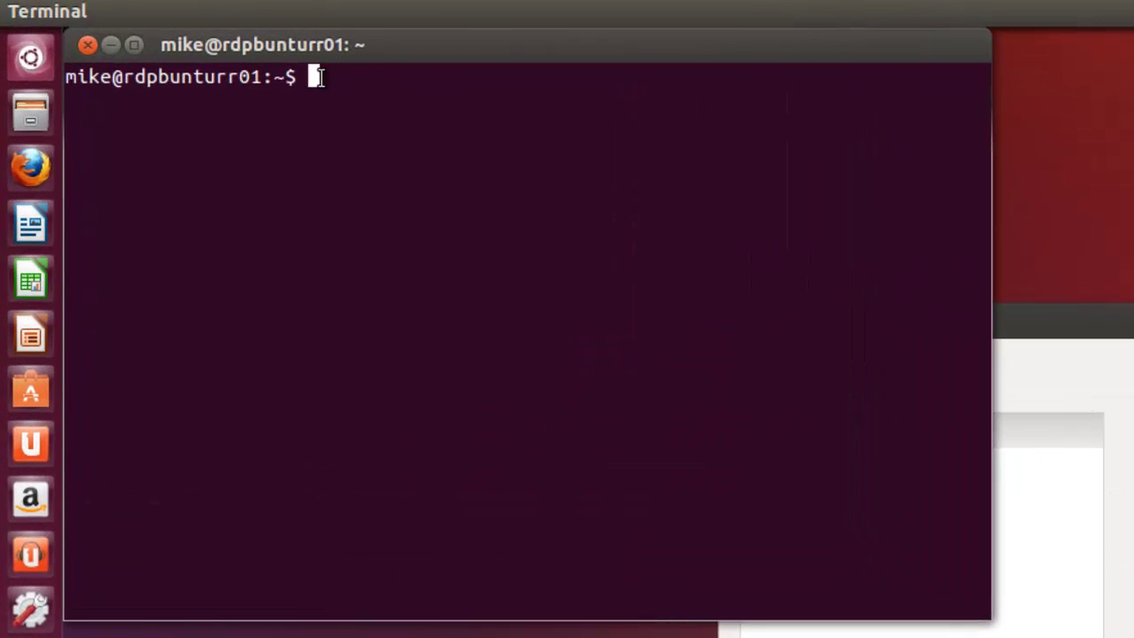
Step: Install xrdp with sudo apt-get install xrdp, submitting the password and confirming with y
type("sudo apt-g")
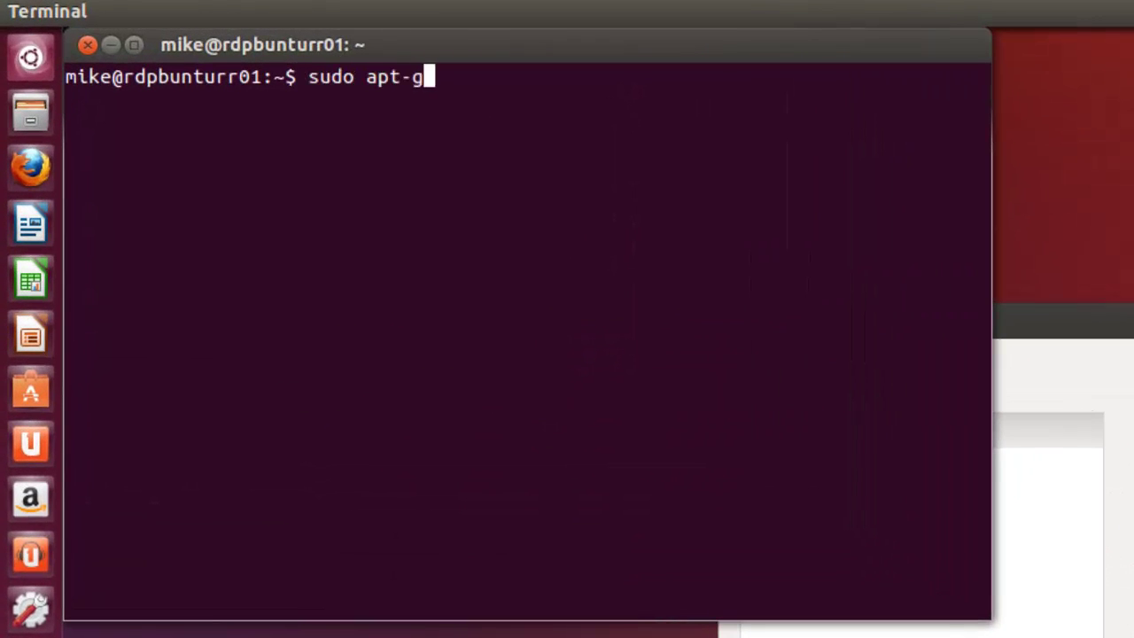
type("et install ")
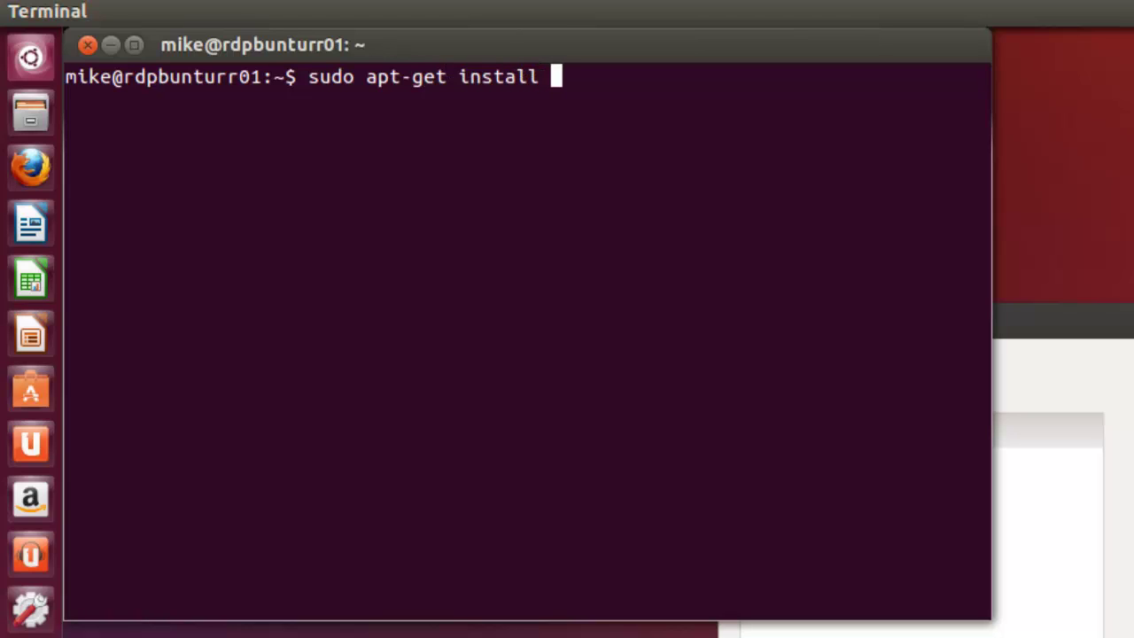
type("xrdp")
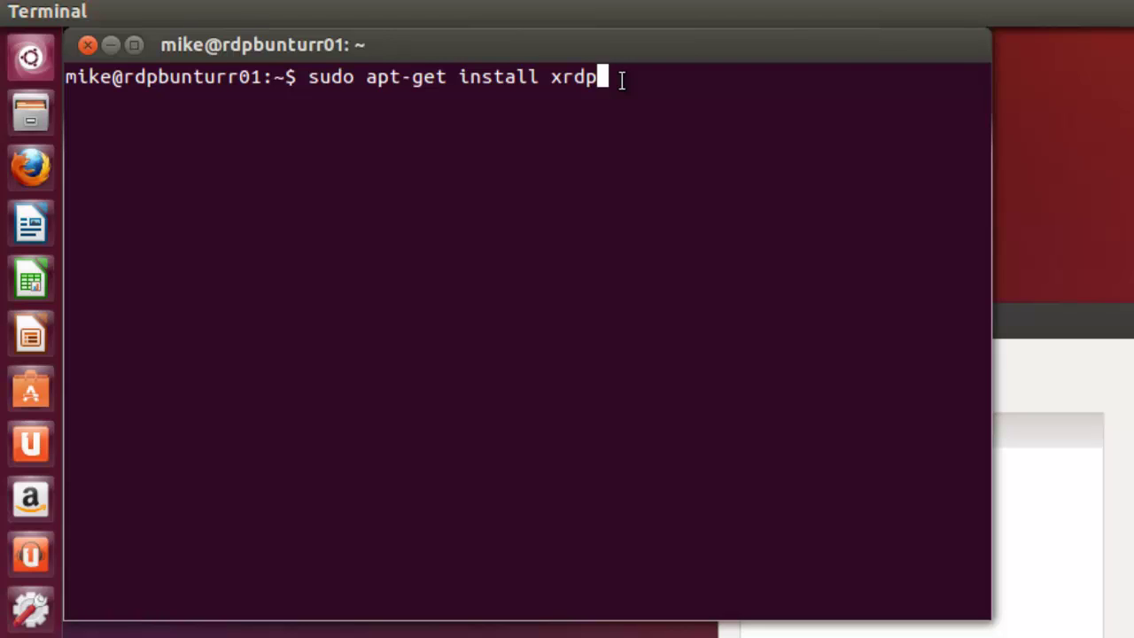
key("Return")
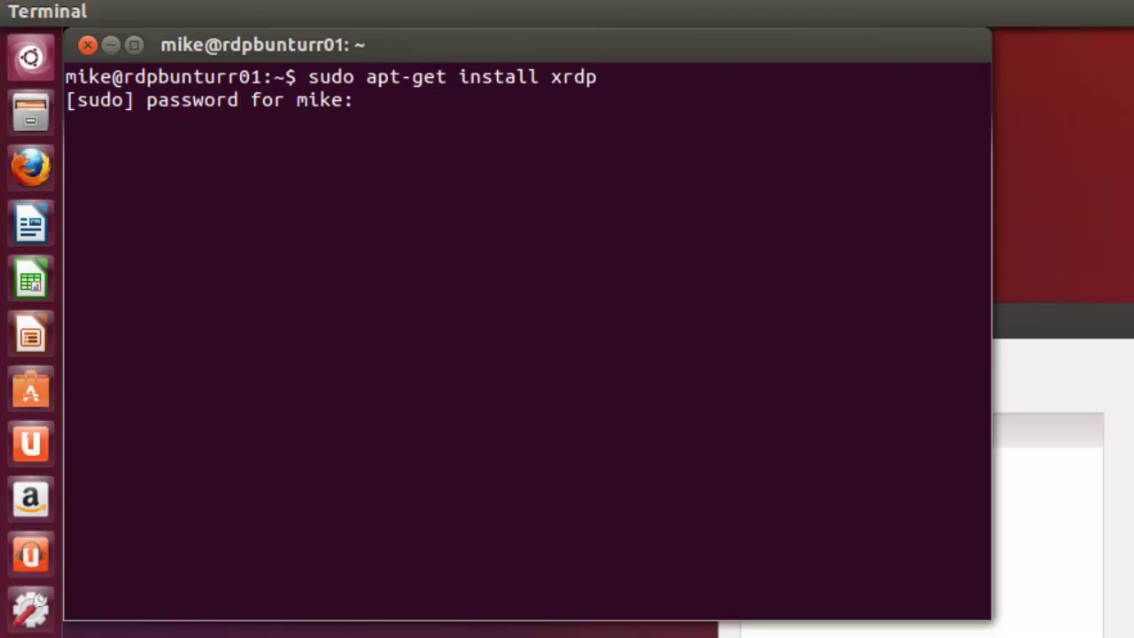
key("Return")
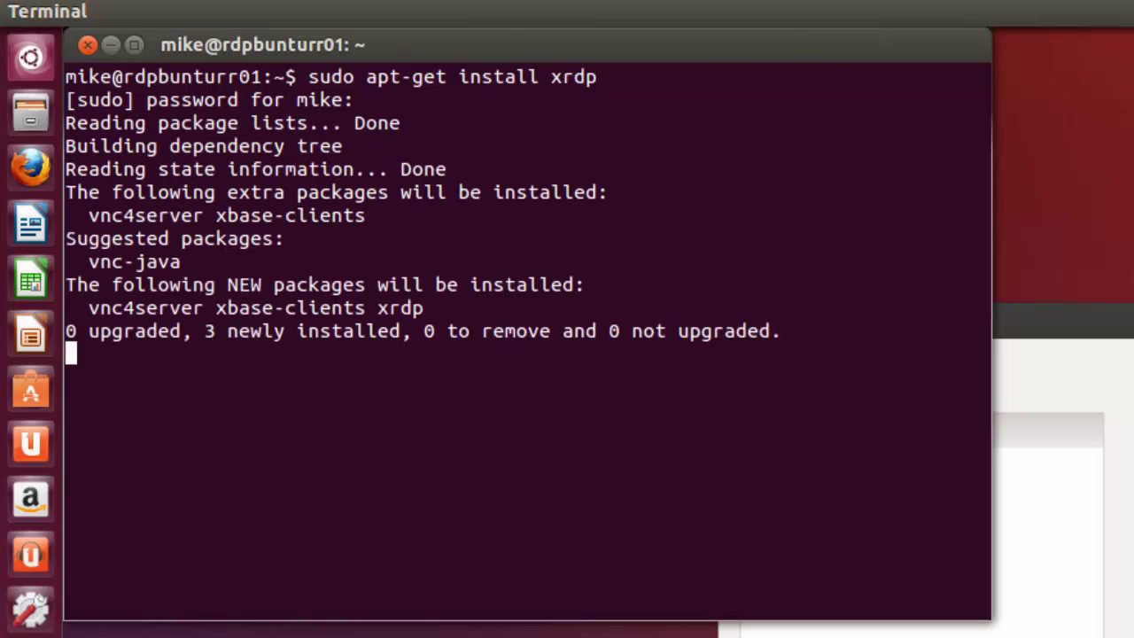
type("y")
key("Return")
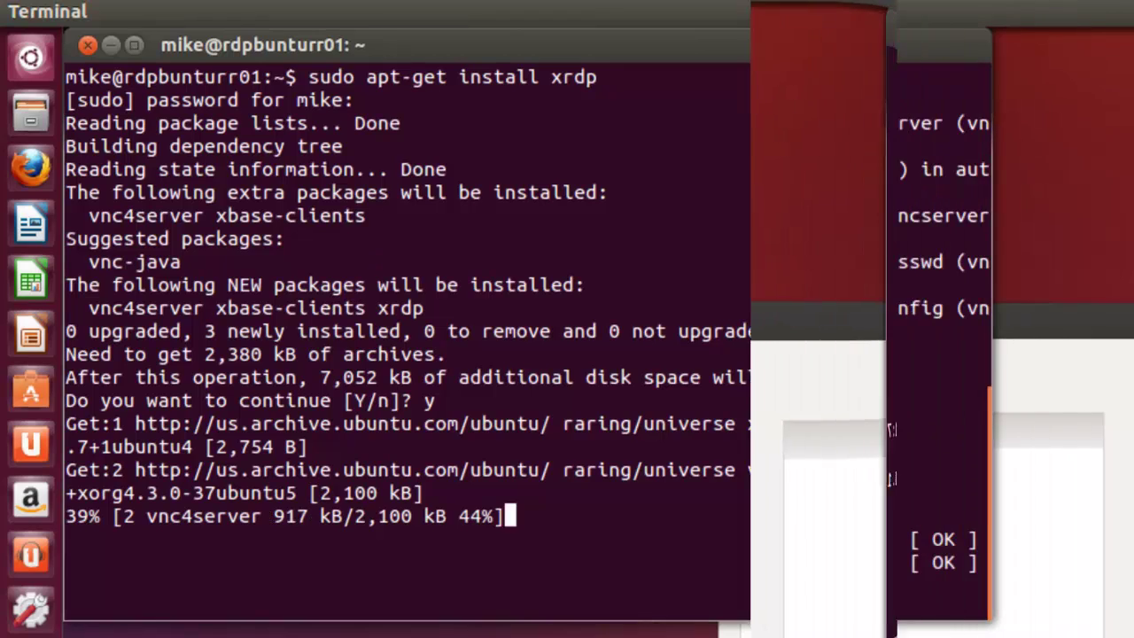
Step: Run sudo apt-get install gnome-session-fallback and confirm the 13-package install with y
type("sudo")
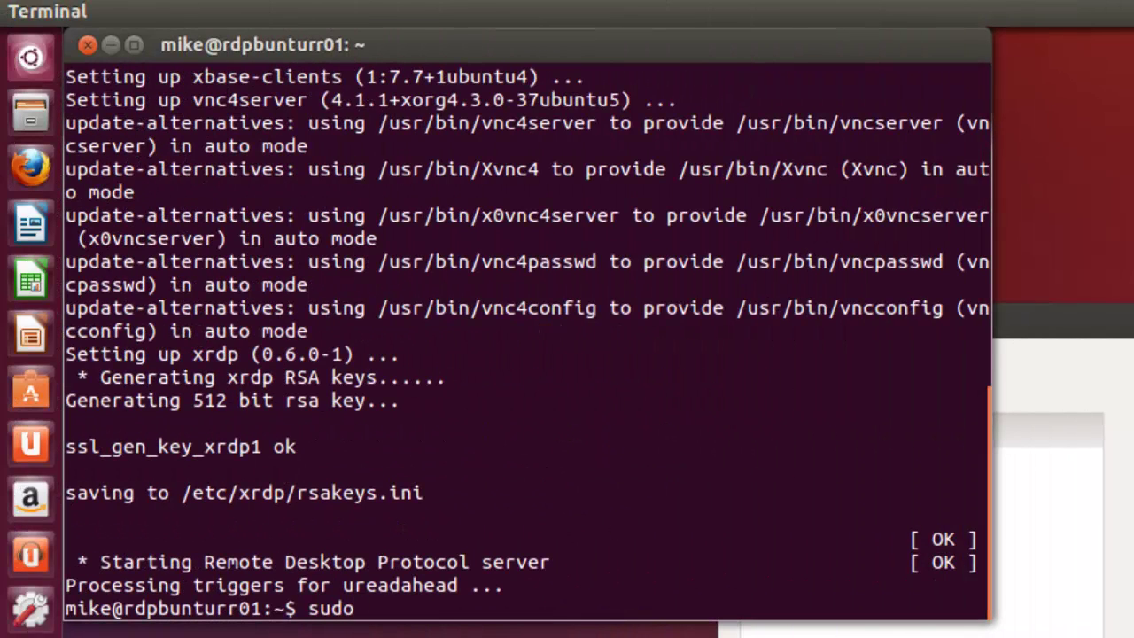
type(" ao")
key("BackSpace")
type("pt-get install")
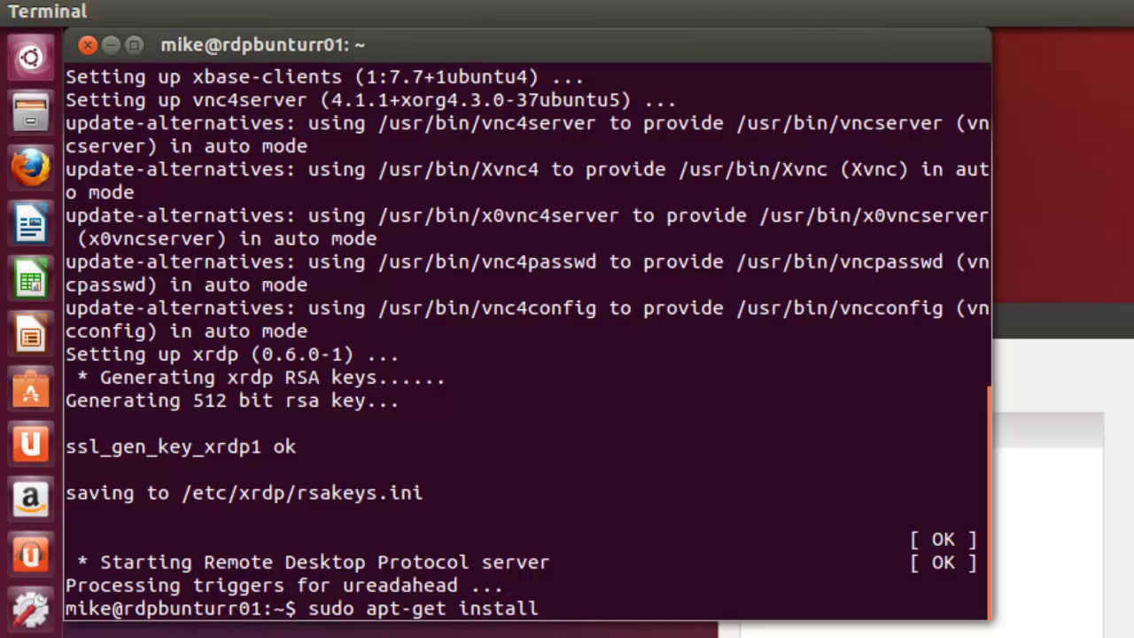
type(" gnome-ses")
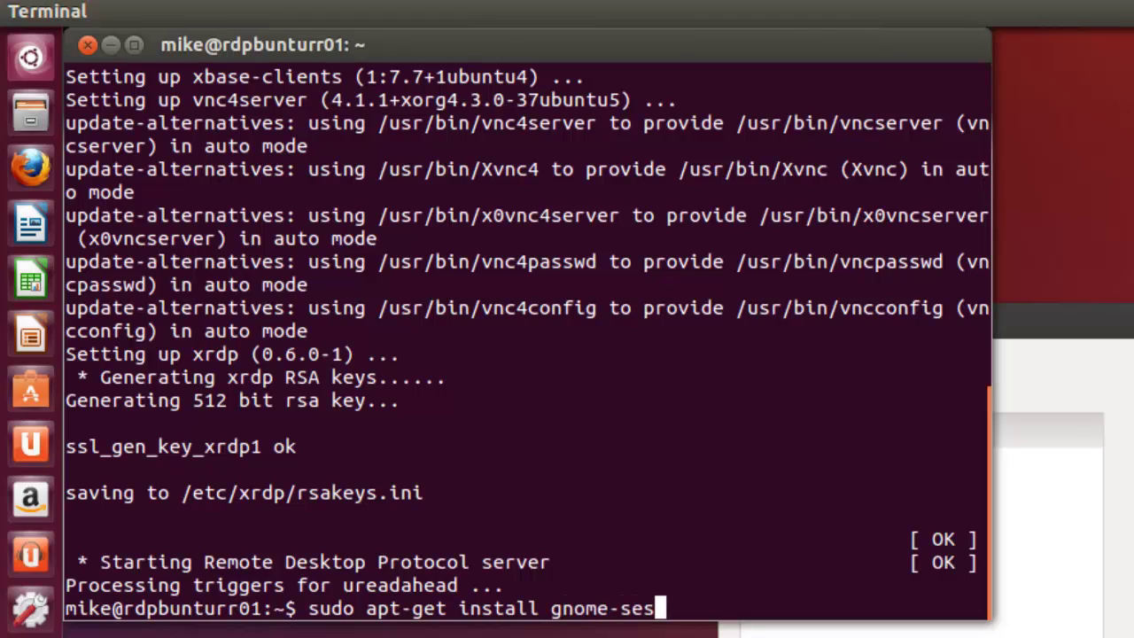
type("sion-fa")
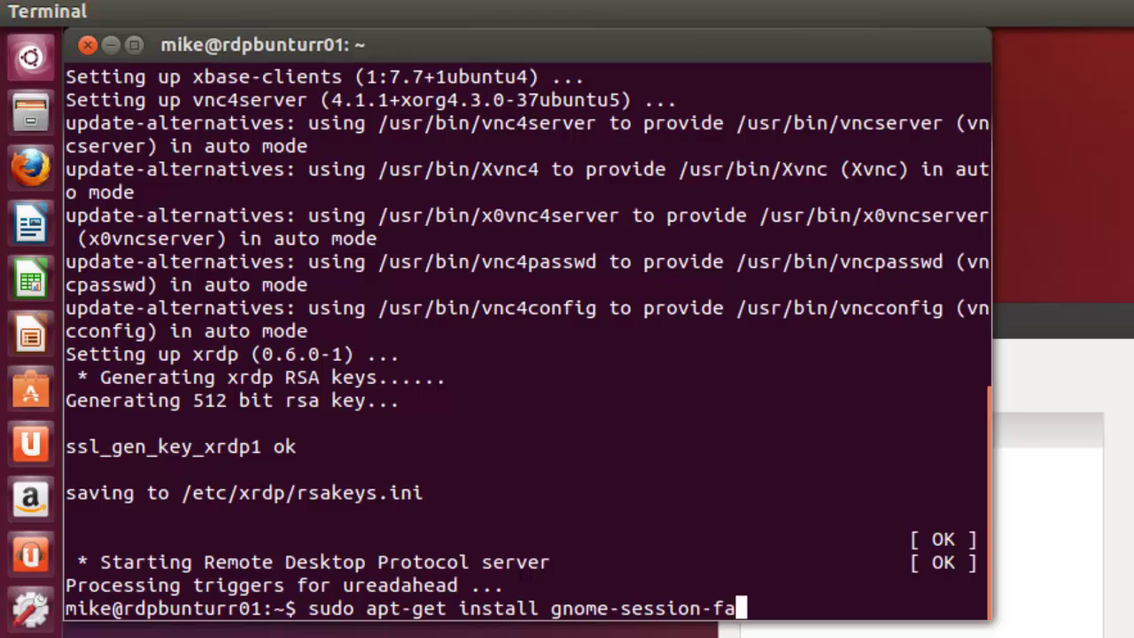
type("llback")
key("Return")
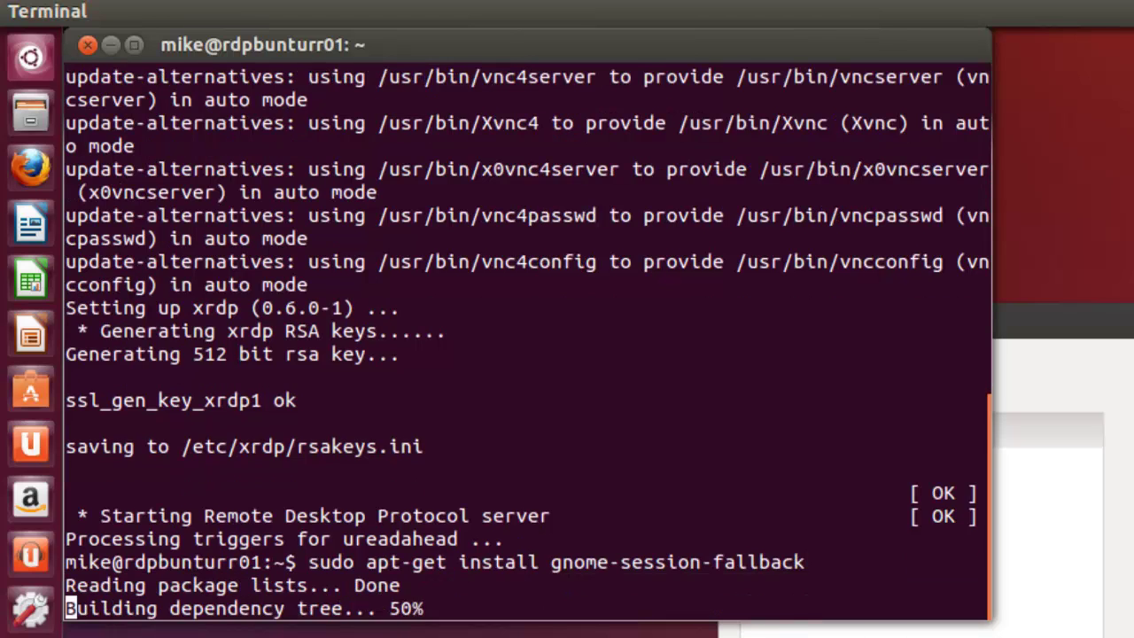
type("y")
key("Return")
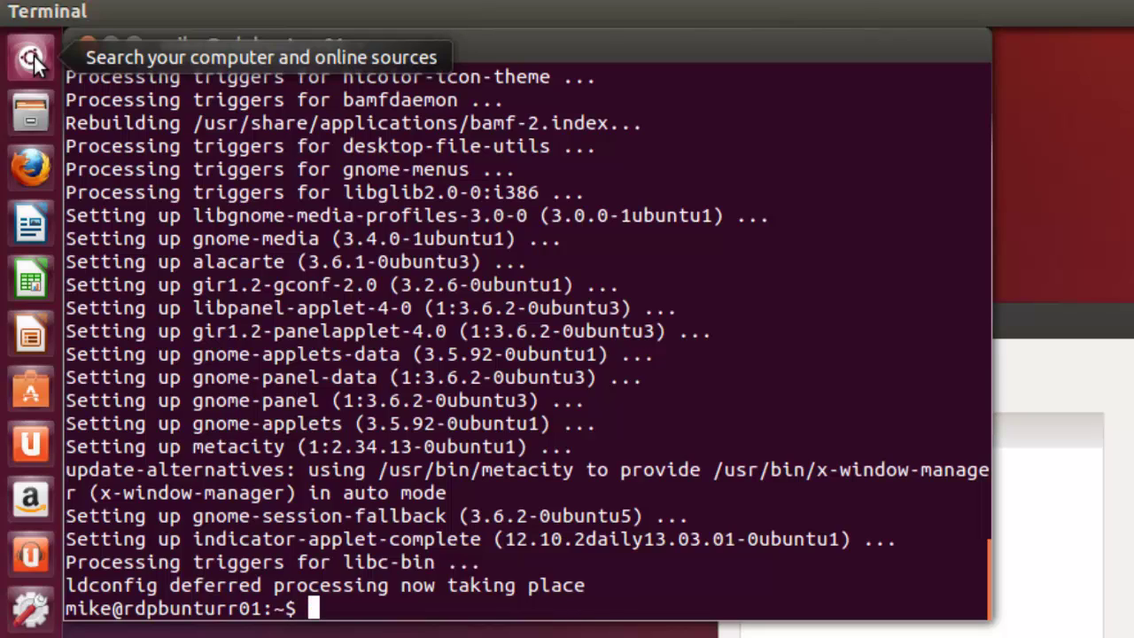
Step: Open gedit from the Dash and type gnome-session --session=gnome-fallback into a new document
left_click(31, 58)
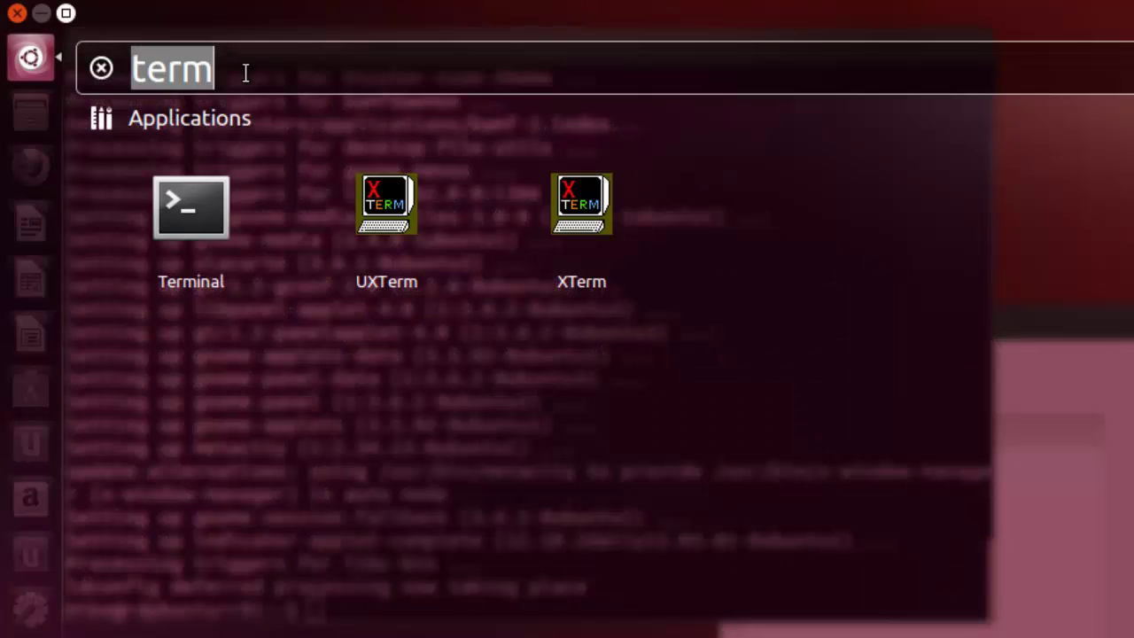
type("gedit")
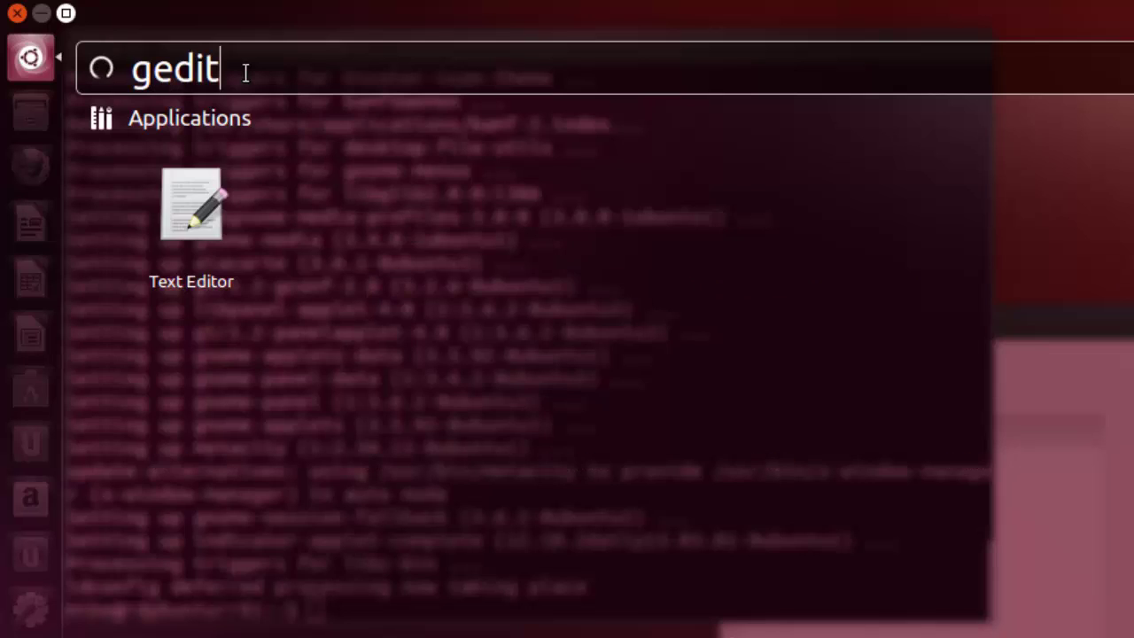
key("Return")
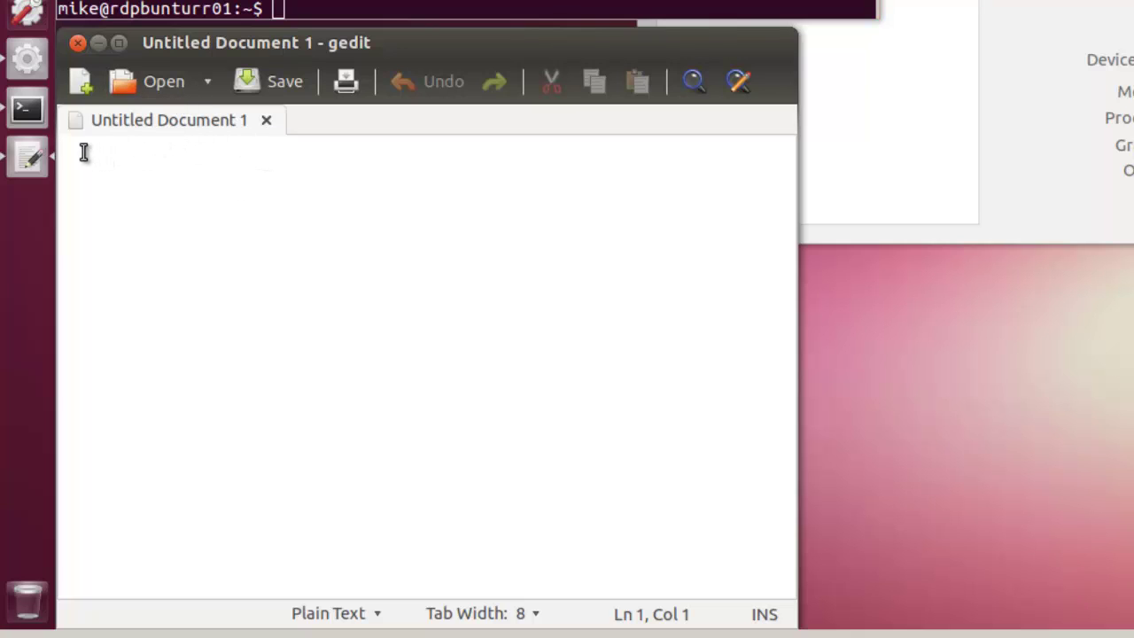
type("g")
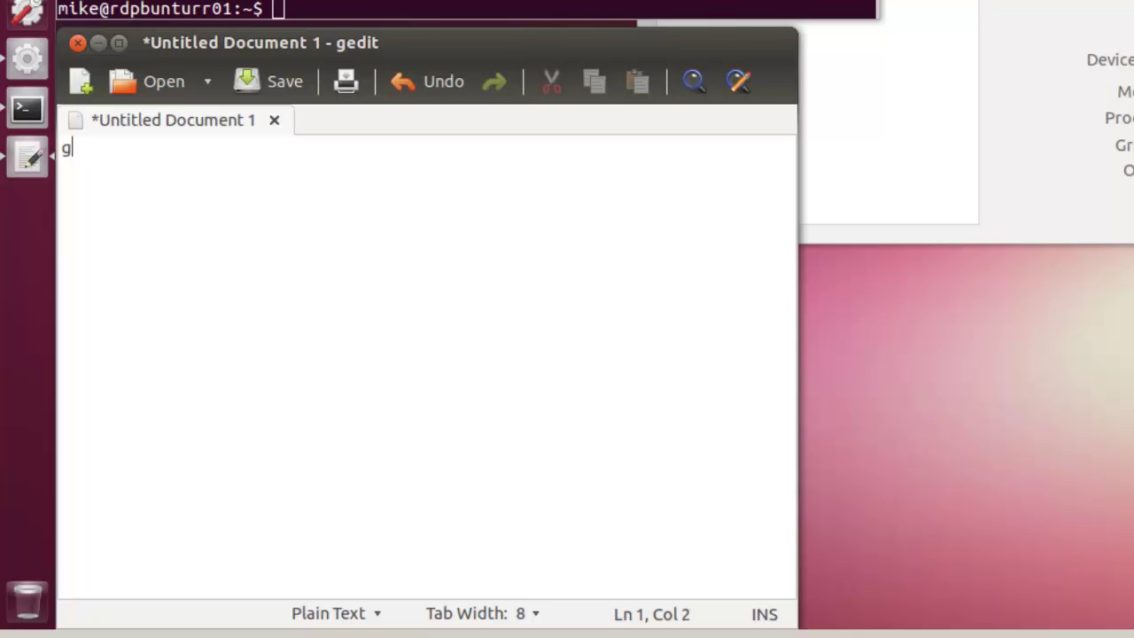
type("nome-se")
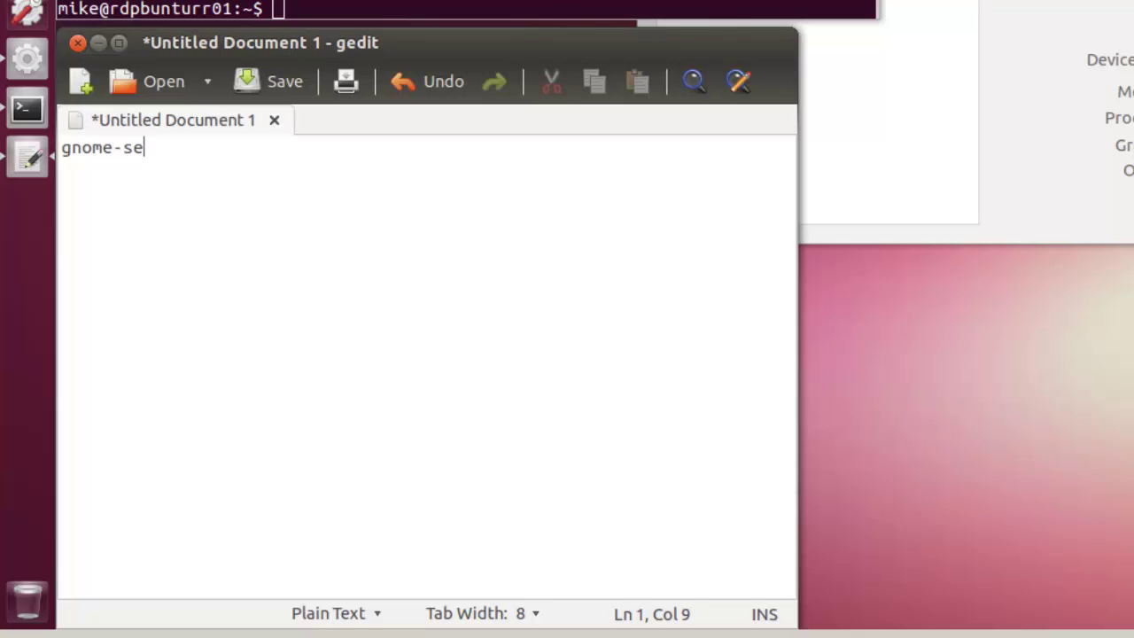
type("ssion")
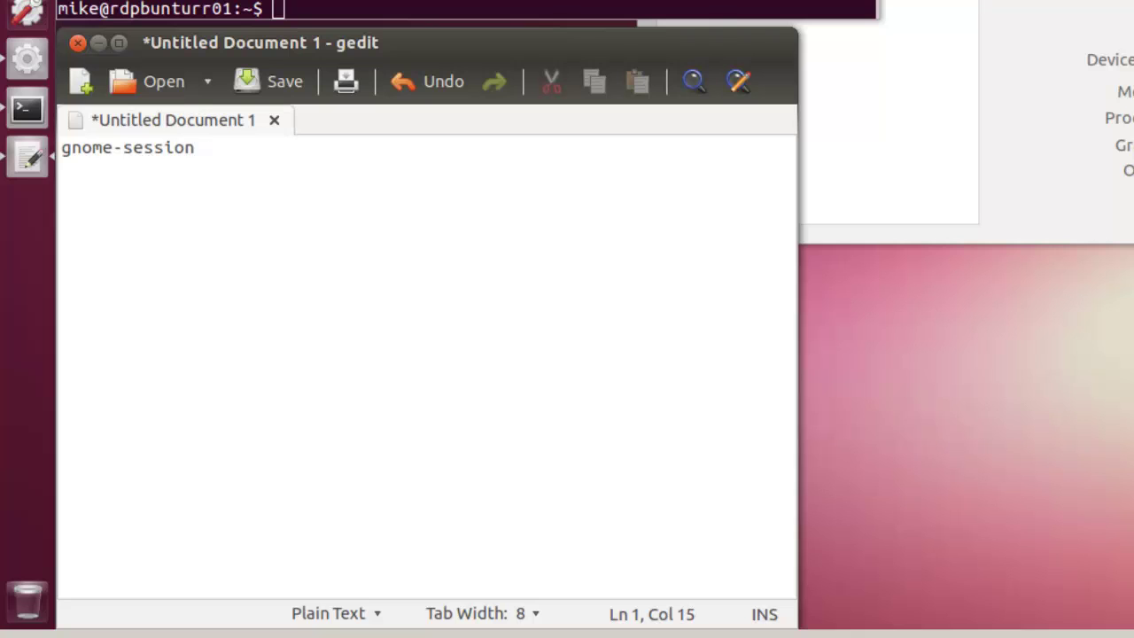
type(" --session")
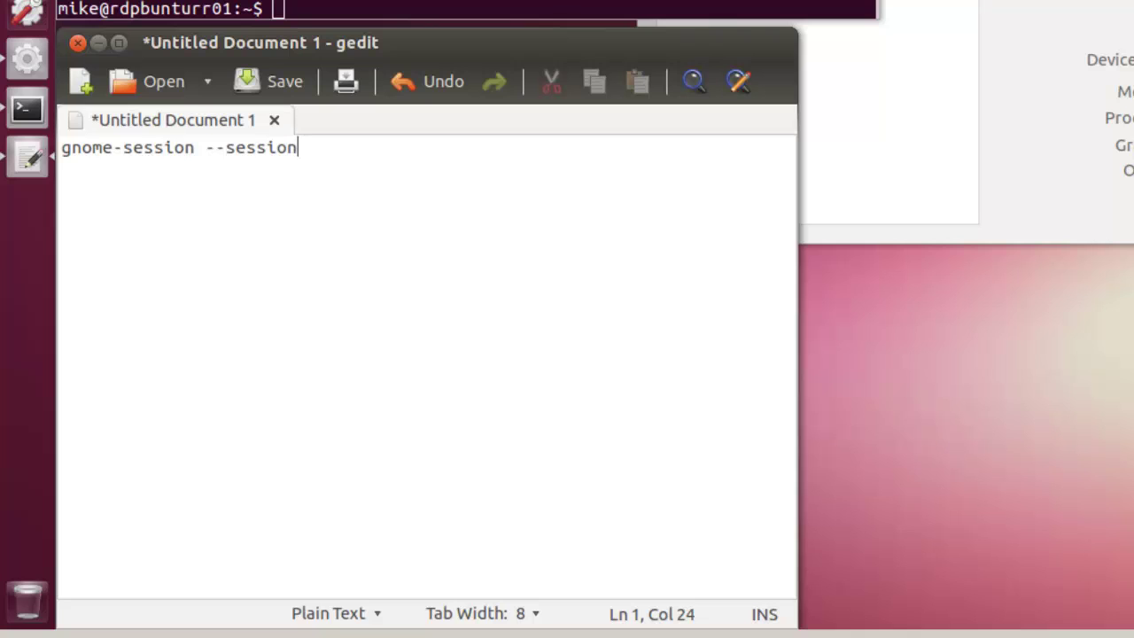
type("=gnome")
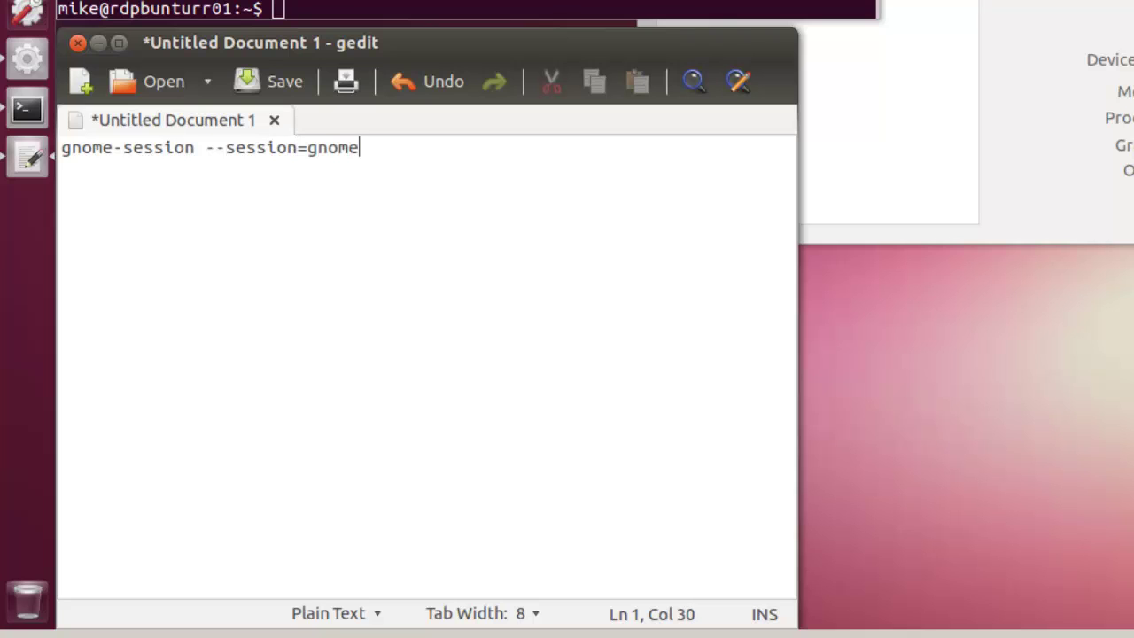
type("-fallback")
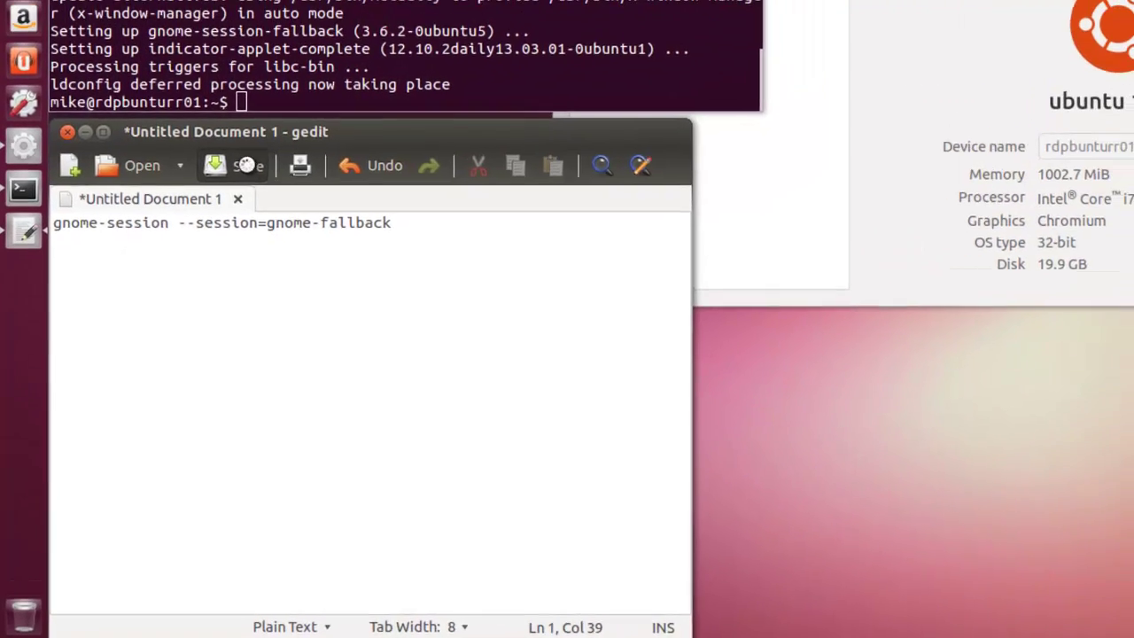
Step: Save the gedit document in the home folder under the name .xsession
left_click(283, 80)
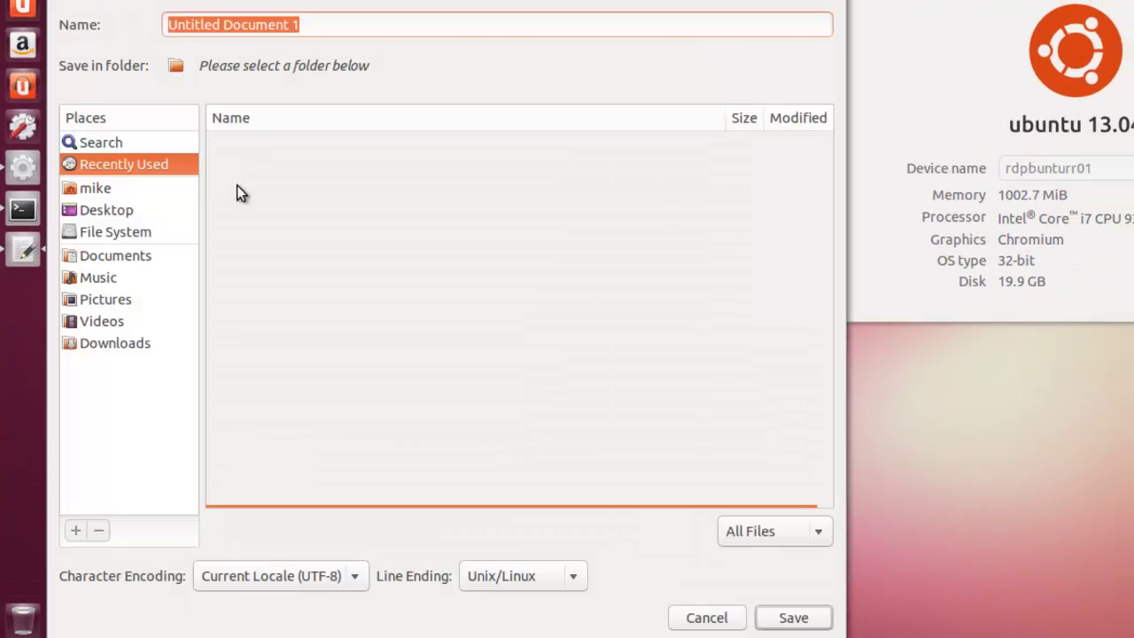
left_click(94, 189)
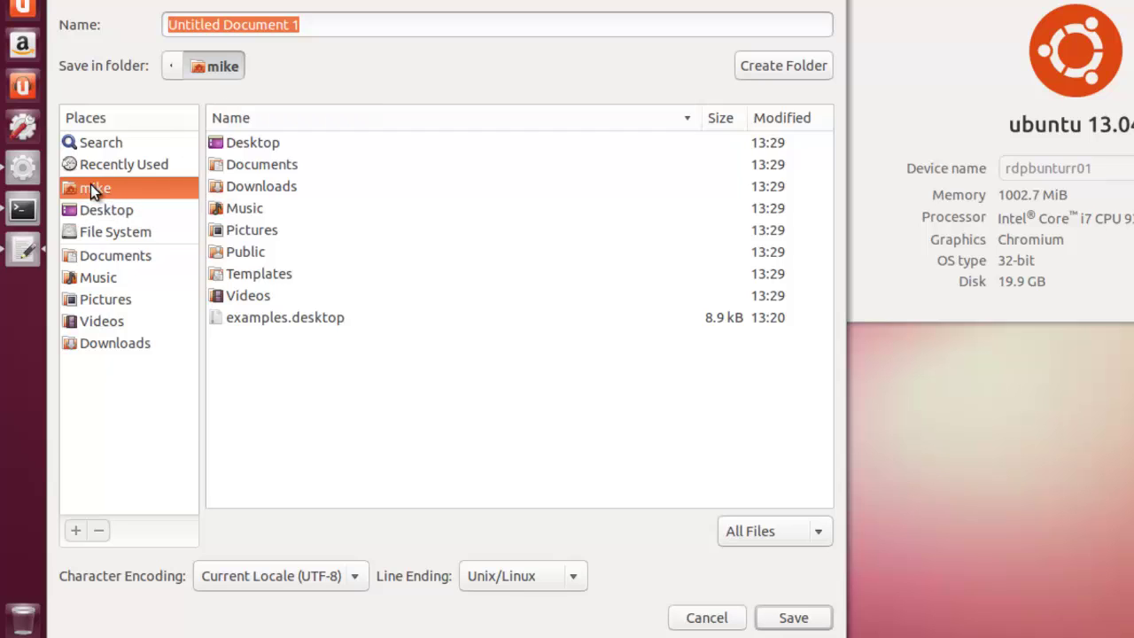
left_click(312, 24)
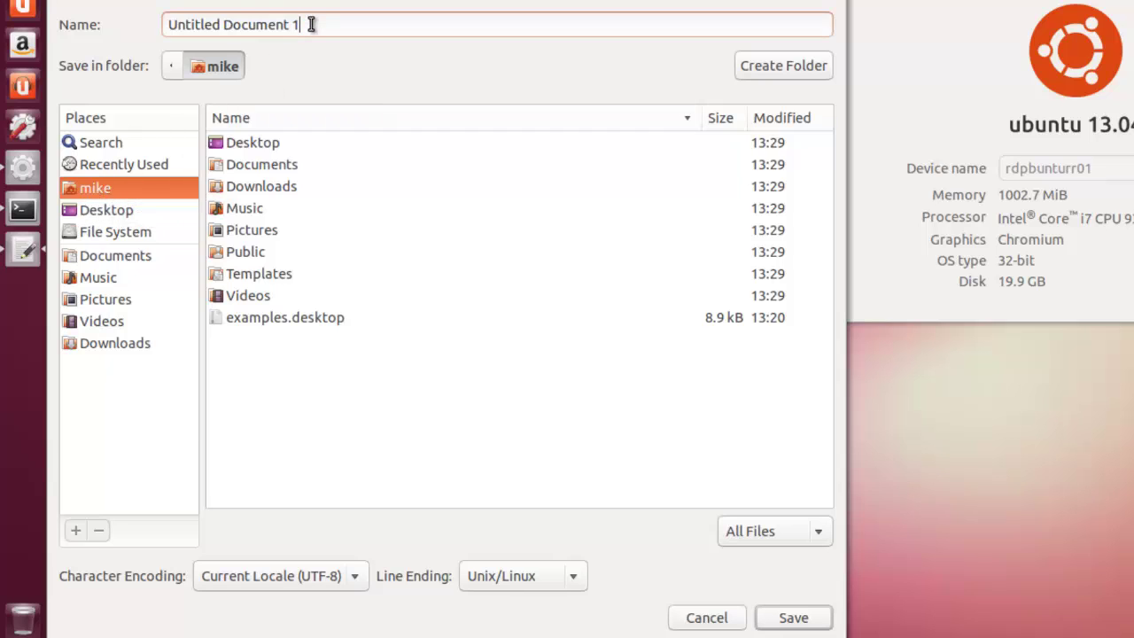
key("BackSpace")
key("BackSpace")
key("BackSpace")
key("BackSpace")
key("BackSpace")
key("BackSpace")
key("BackSpace")
key("BackSpace")
key("BackSpace")
key("BackSpace")
key("BackSpace")
key("BackSpace")
key("BackSpace")
key("BackSpace")
key("BackSpace")
key("BackSpace")
key("BackSpace")
key("BackSpace")
key("BackSpace")
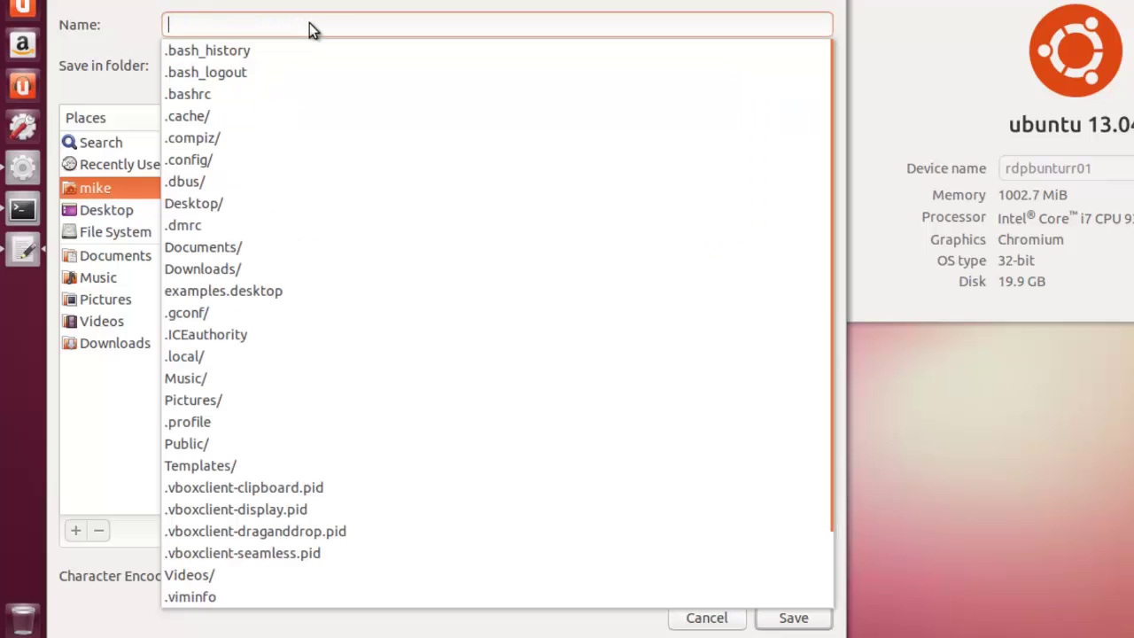
type(".xse")
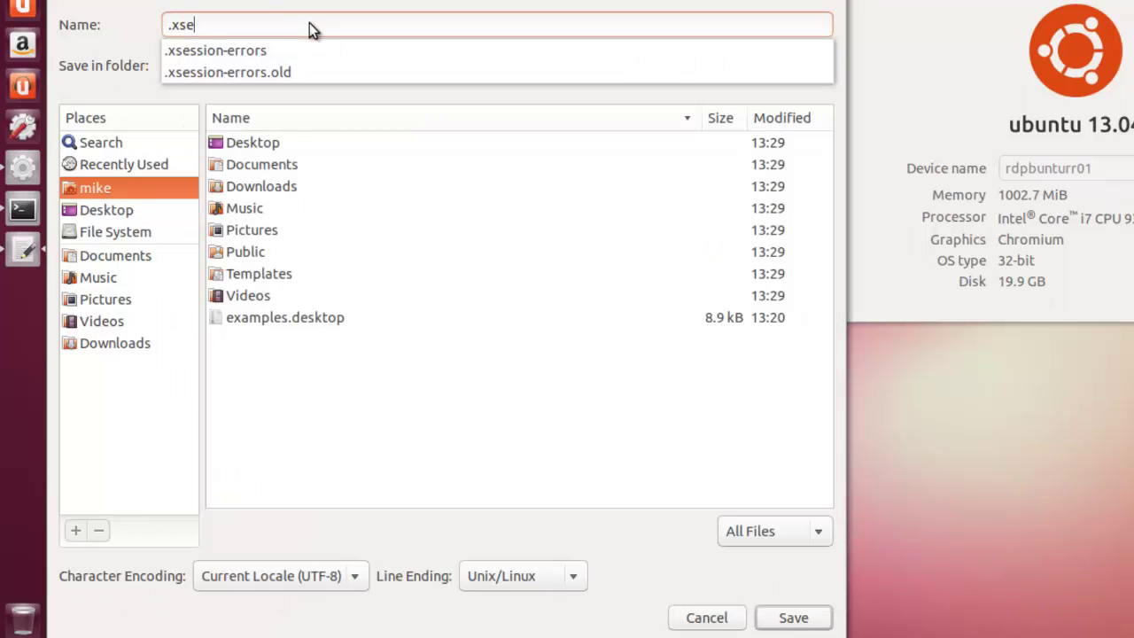
type("ssion")
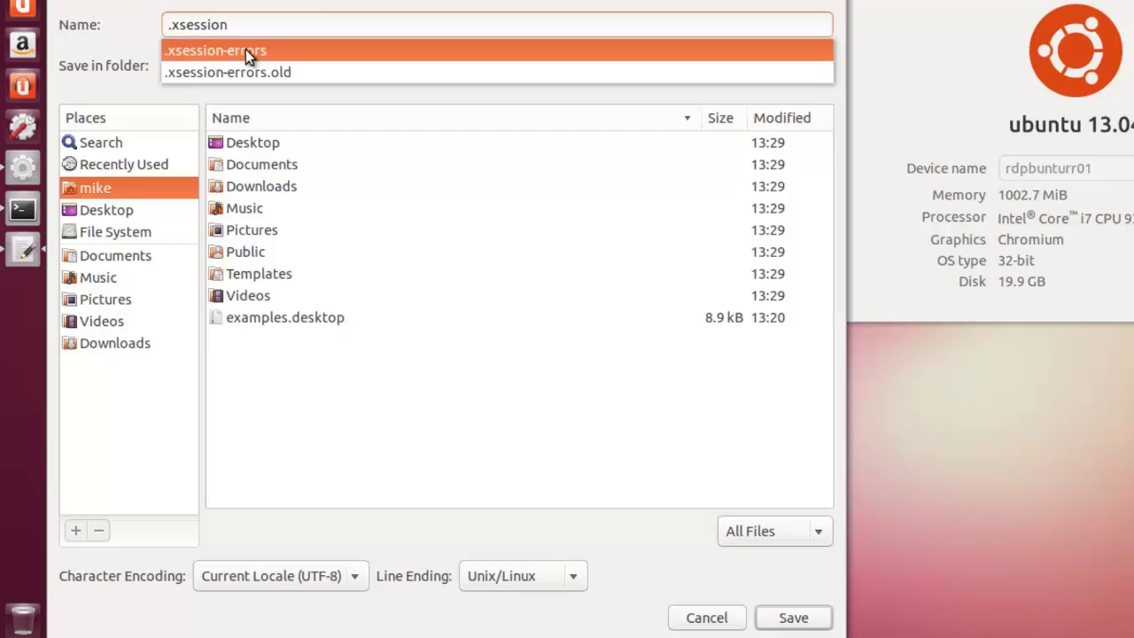
key("Escape")
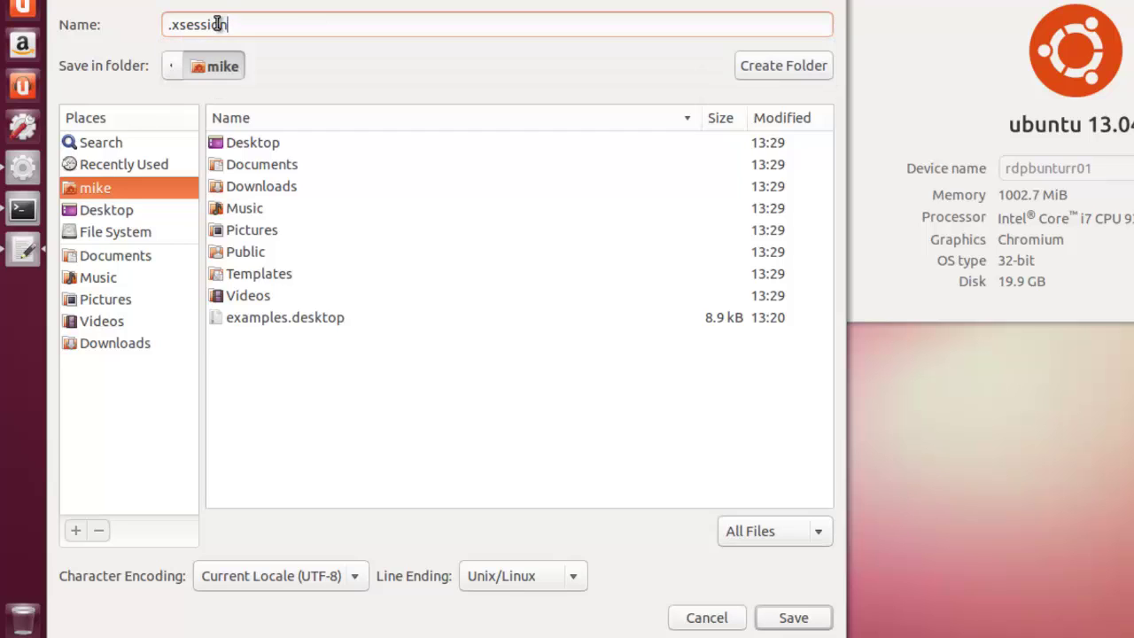
left_click(792, 620)
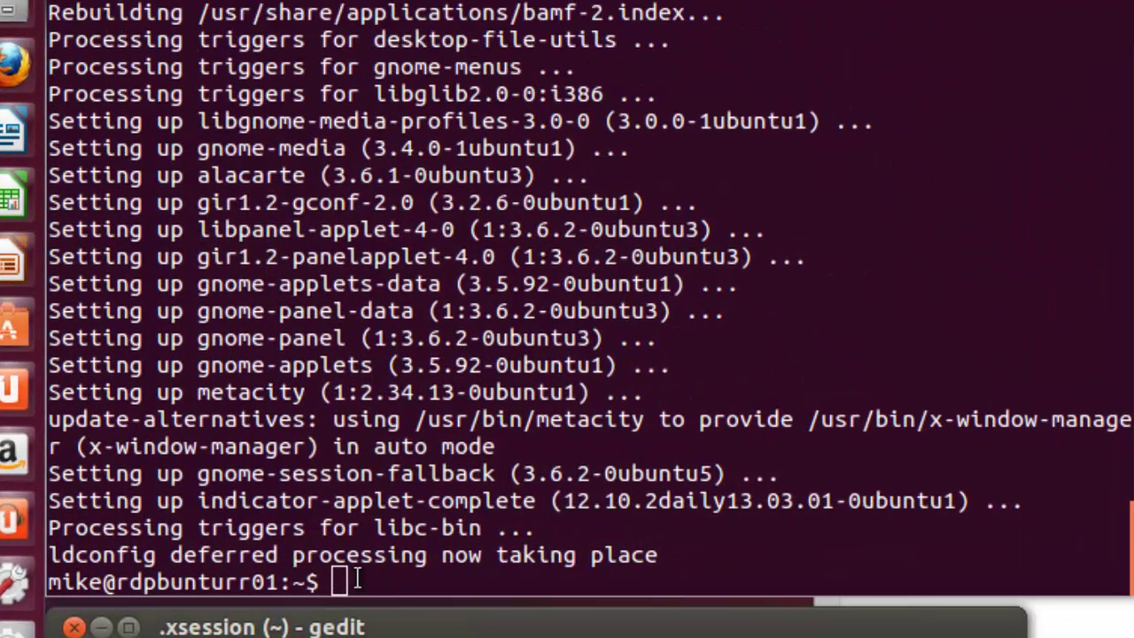
Step: List the home folder with ls -a and print .xsession's contents with cat
left_click(243, 125)
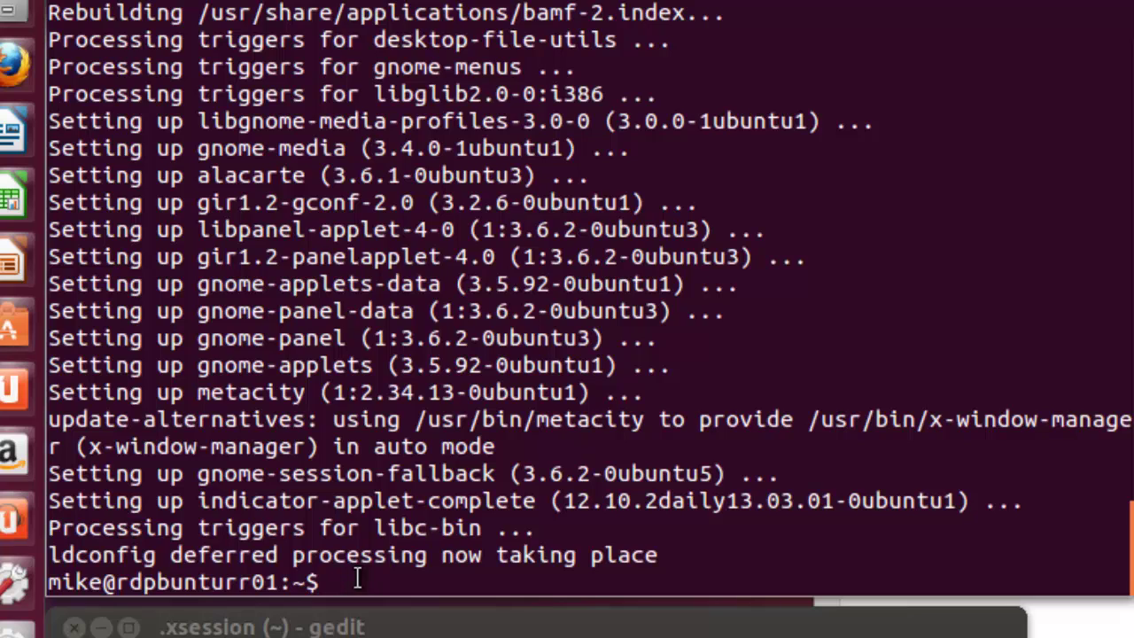
type("ls -a")
key("Return")
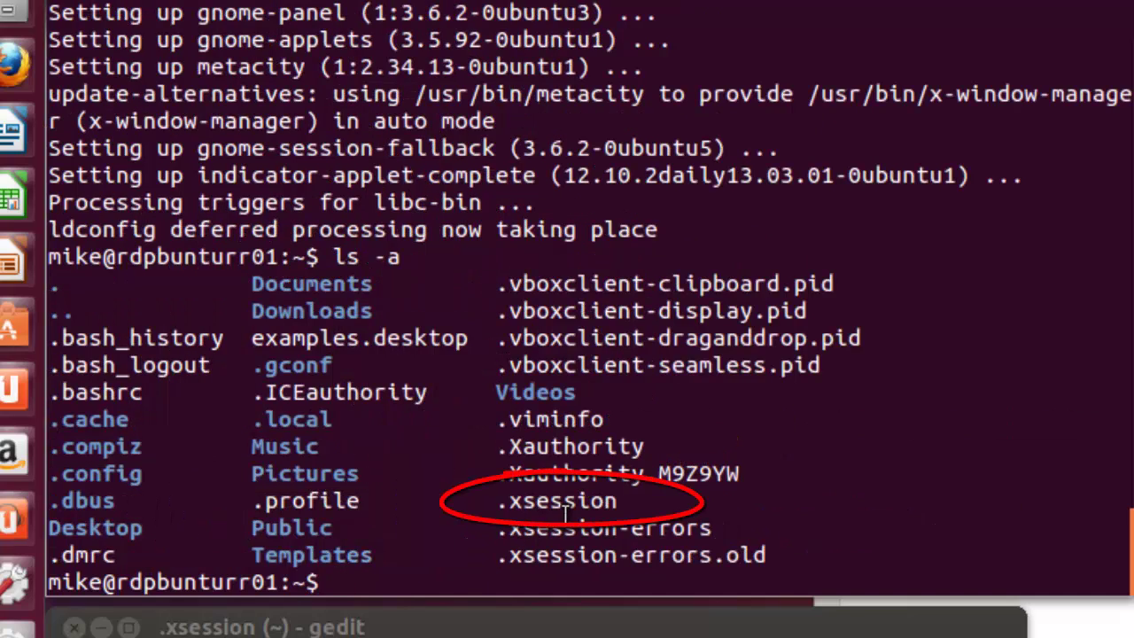
type("cat .xs")
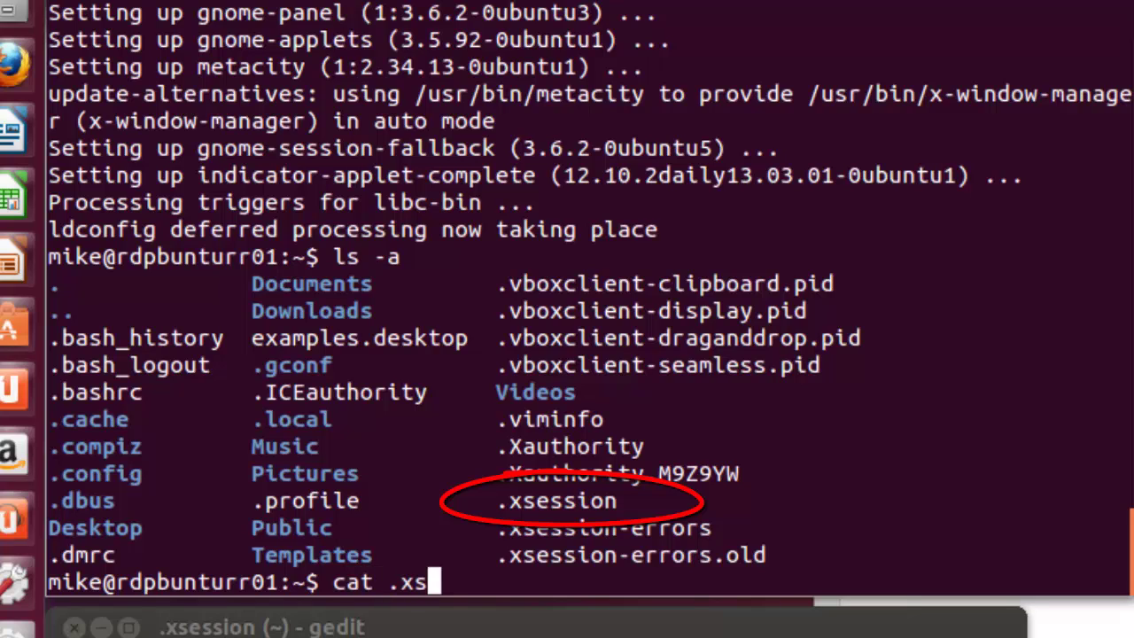
type("ession")
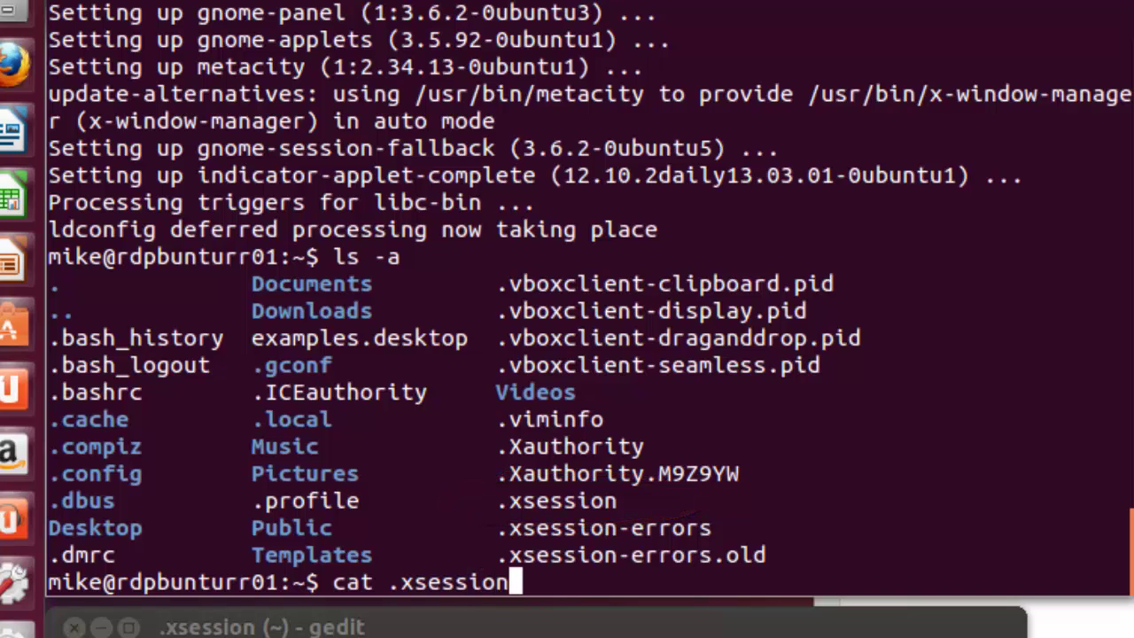
key("Return")
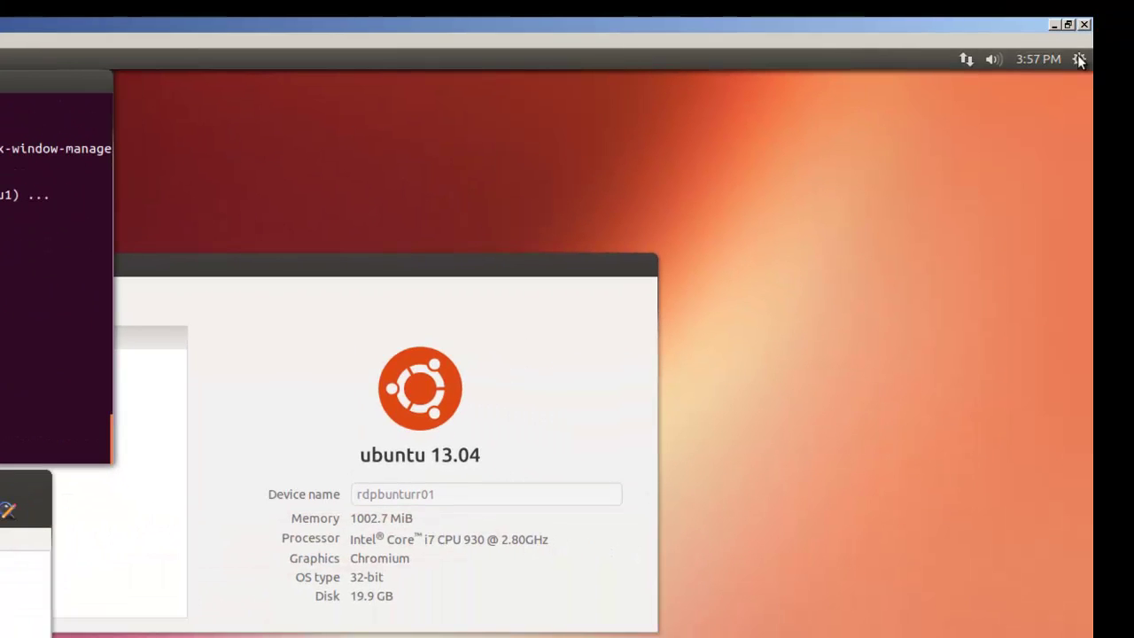
Step: Restart the Ubuntu machine through the top-panel gear menu's Shut Down options
left_click(1079, 59)
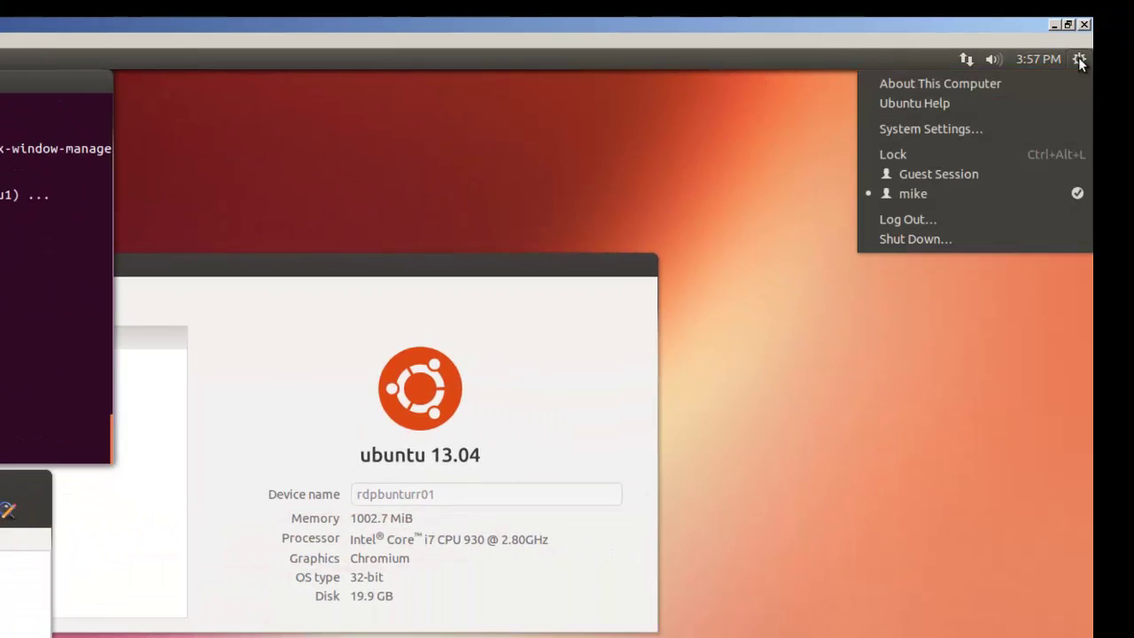
left_click(911, 246)
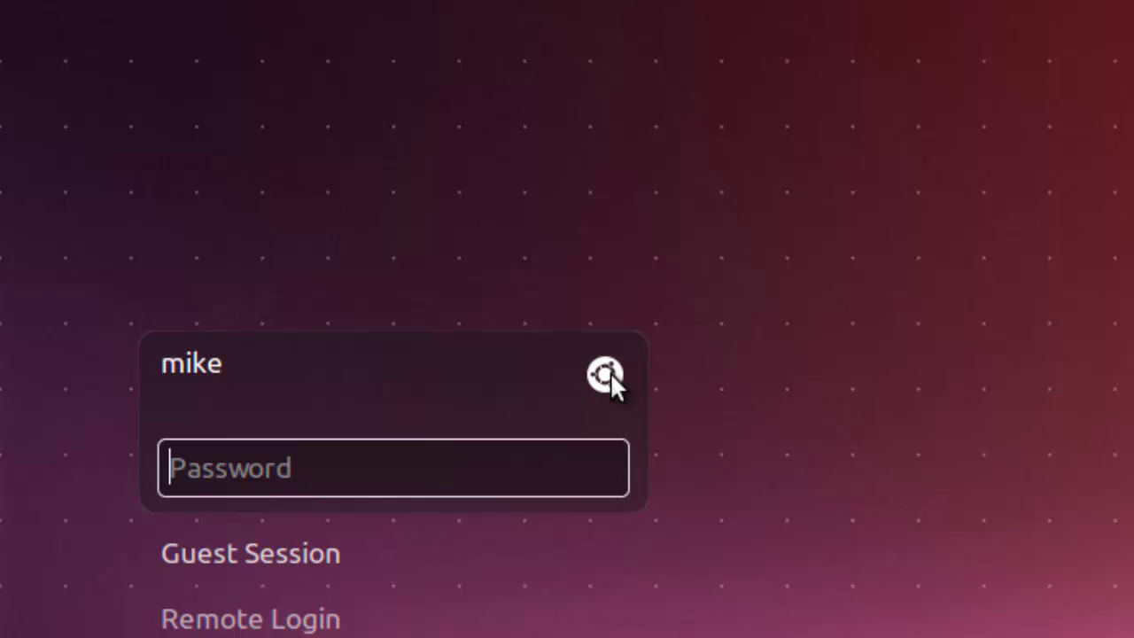
Step: Pick Ubuntu (Default) from the login screen's desktop session list
left_click(608, 374)
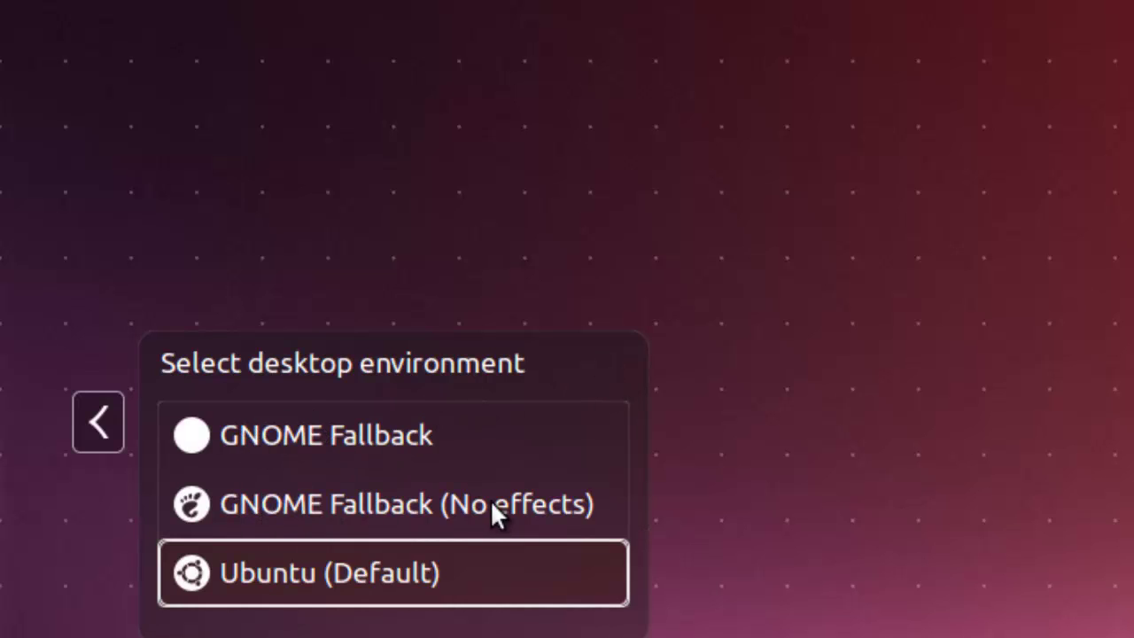
left_click(269, 571)
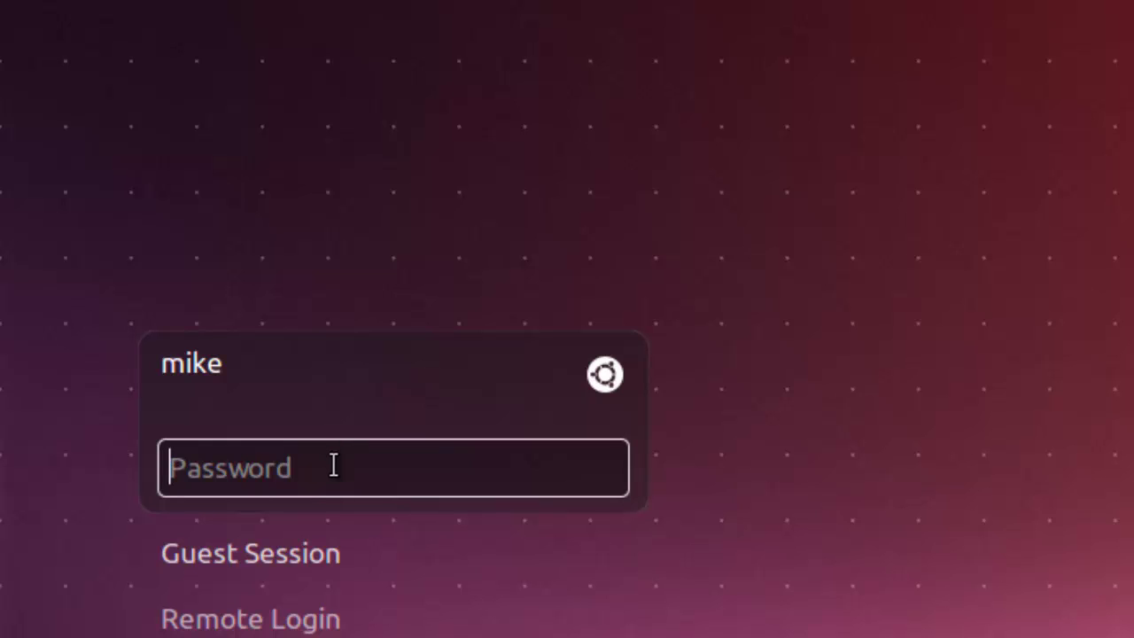
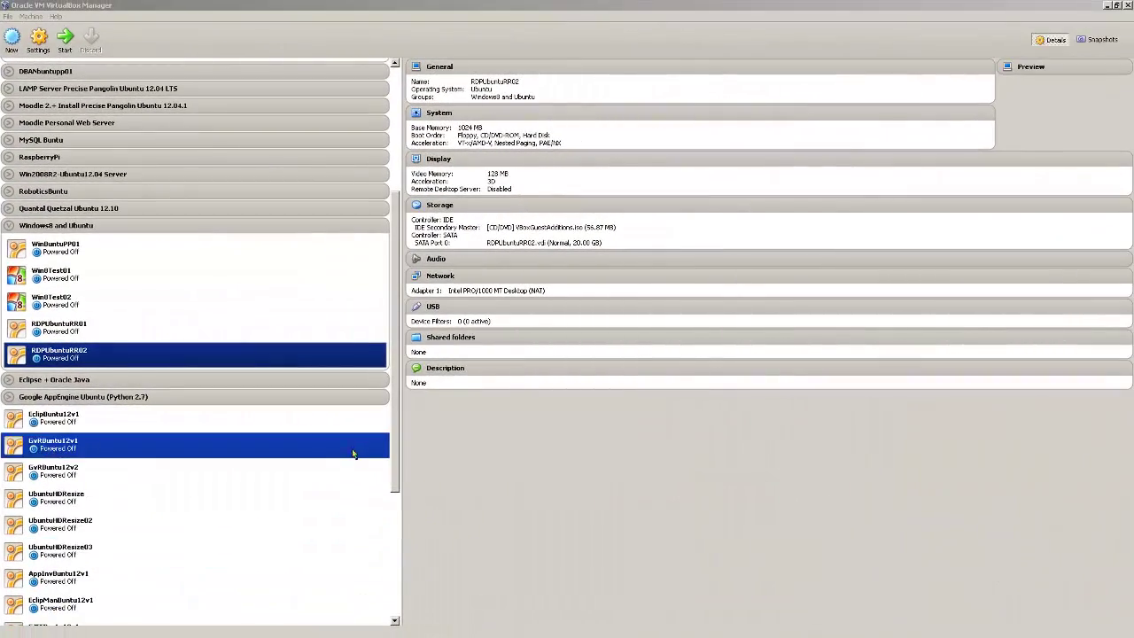
Step: Set RDPUbuntuRR02's network adapter to Bridged Adapter in its Network settings
left_click(355, 362)
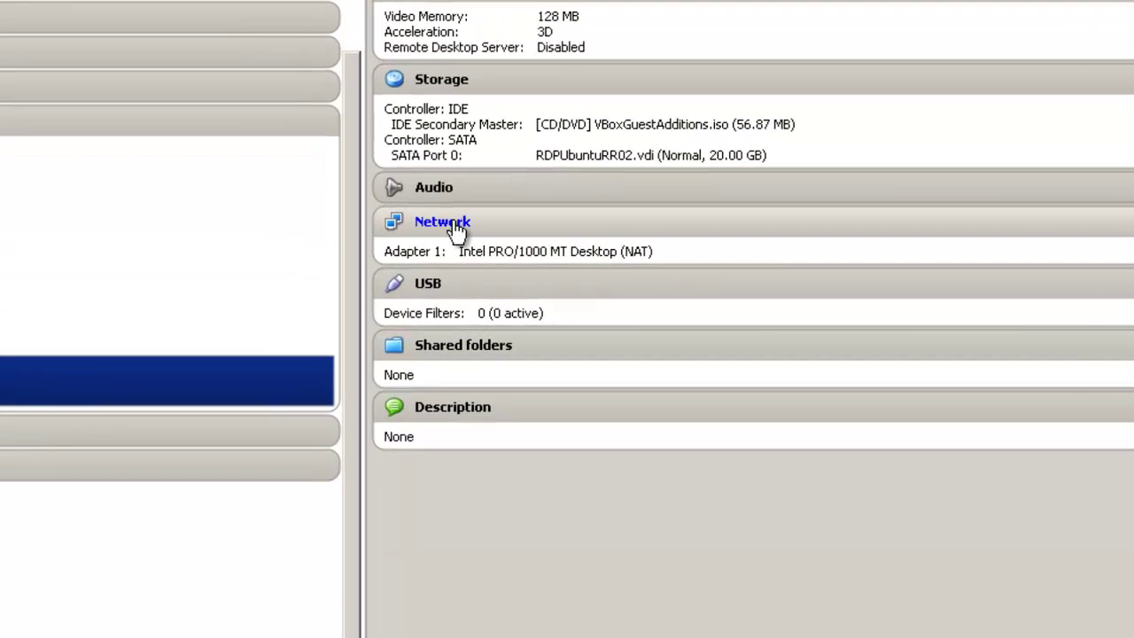
left_click(442, 222)
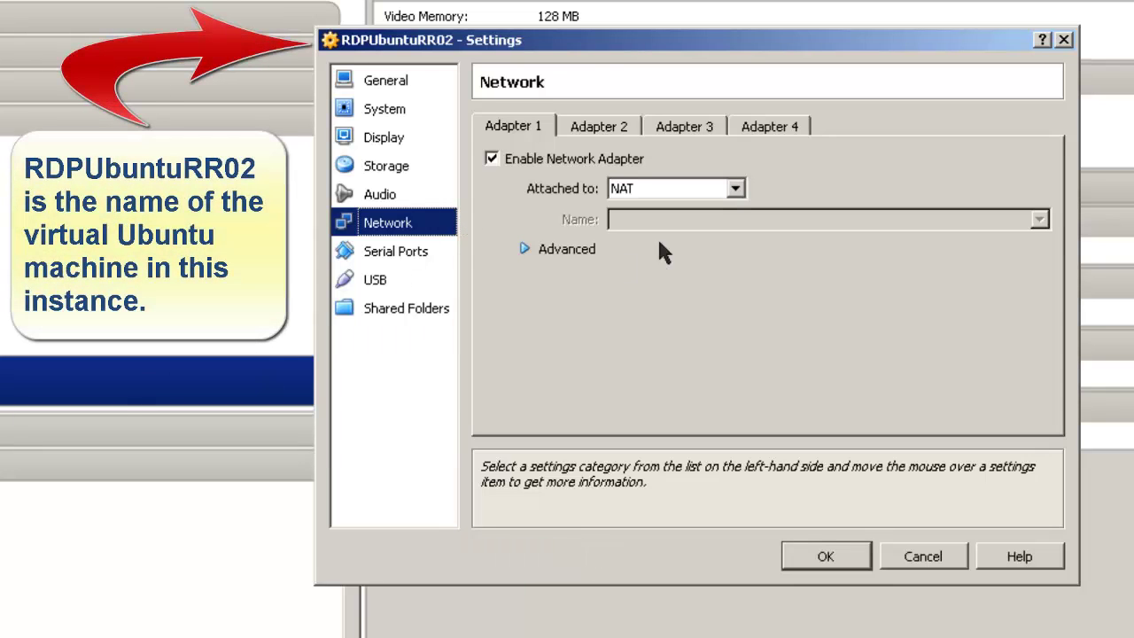
left_click(735, 189)
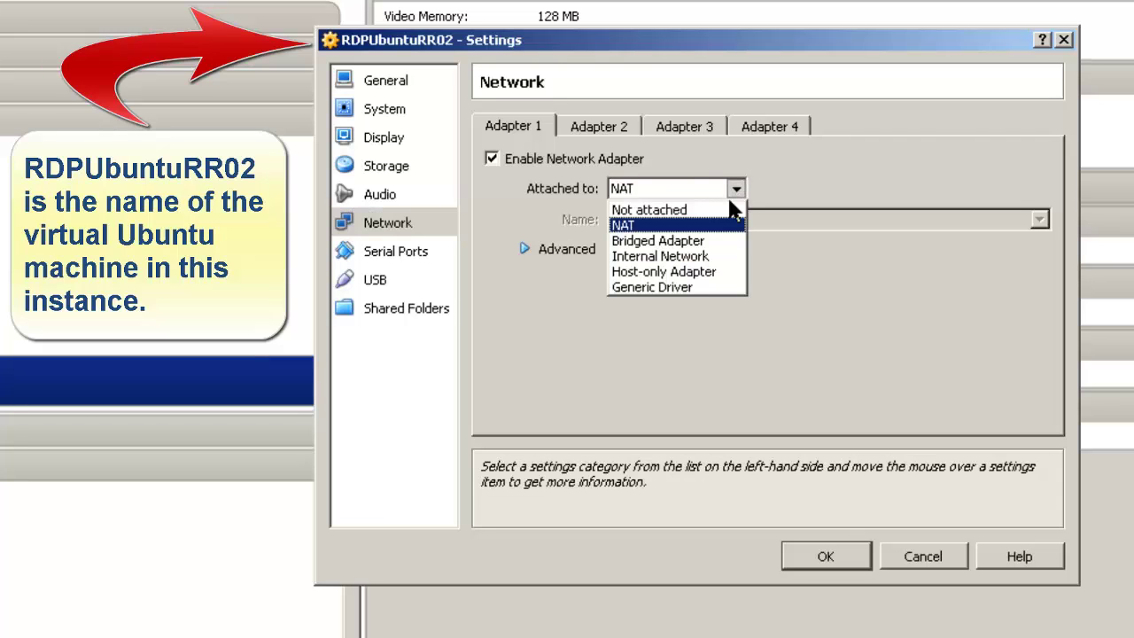
left_click(697, 241)
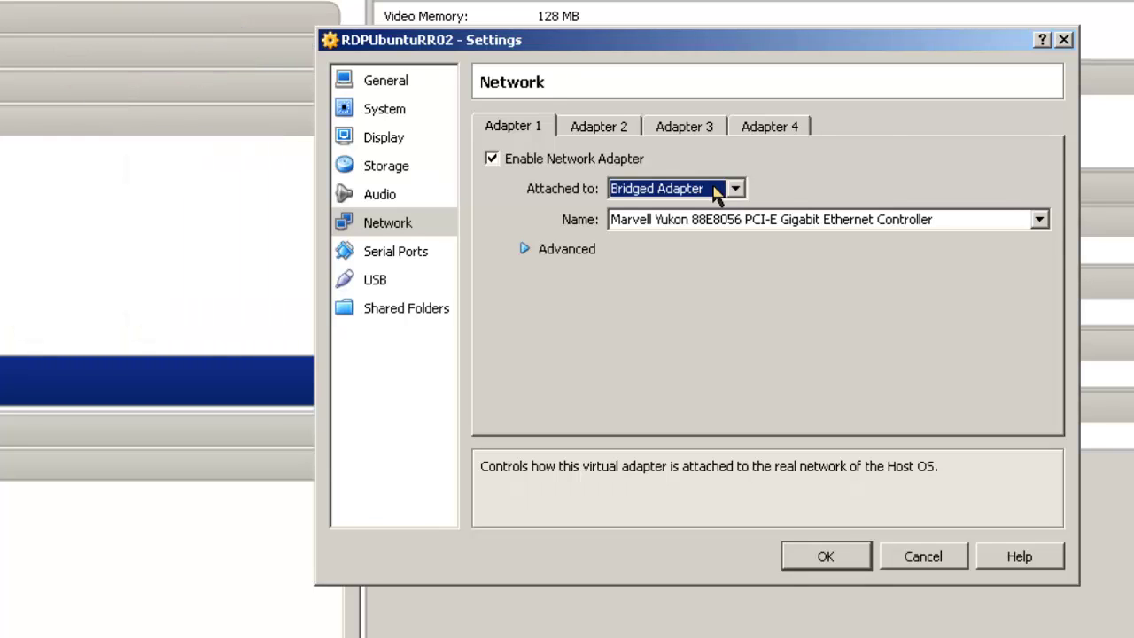
left_click(716, 192)
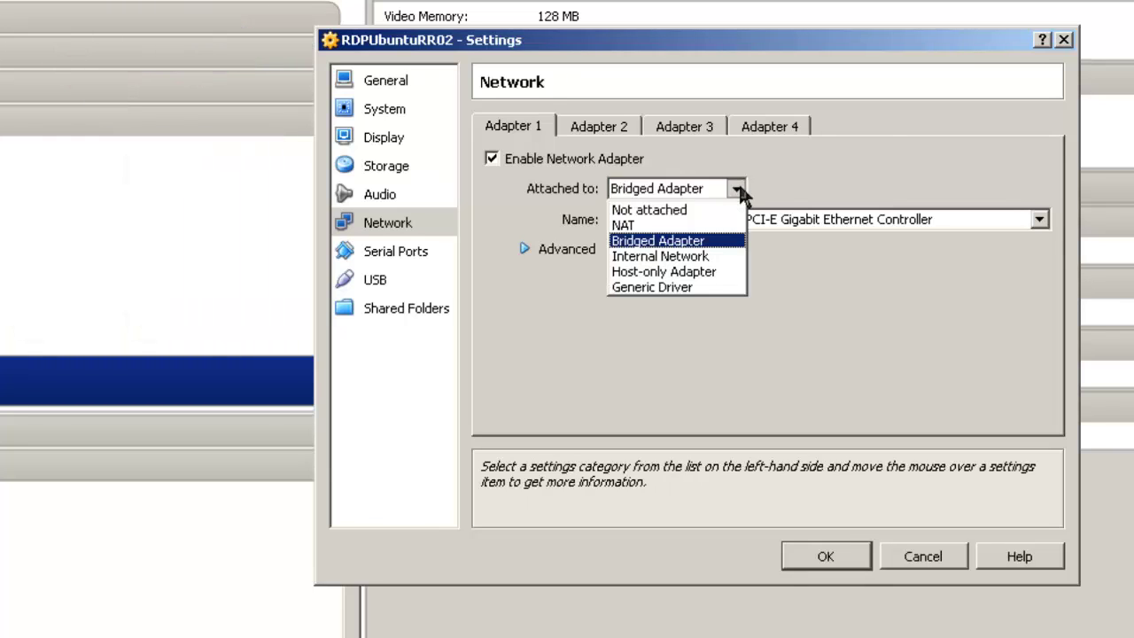
left_click(640, 239)
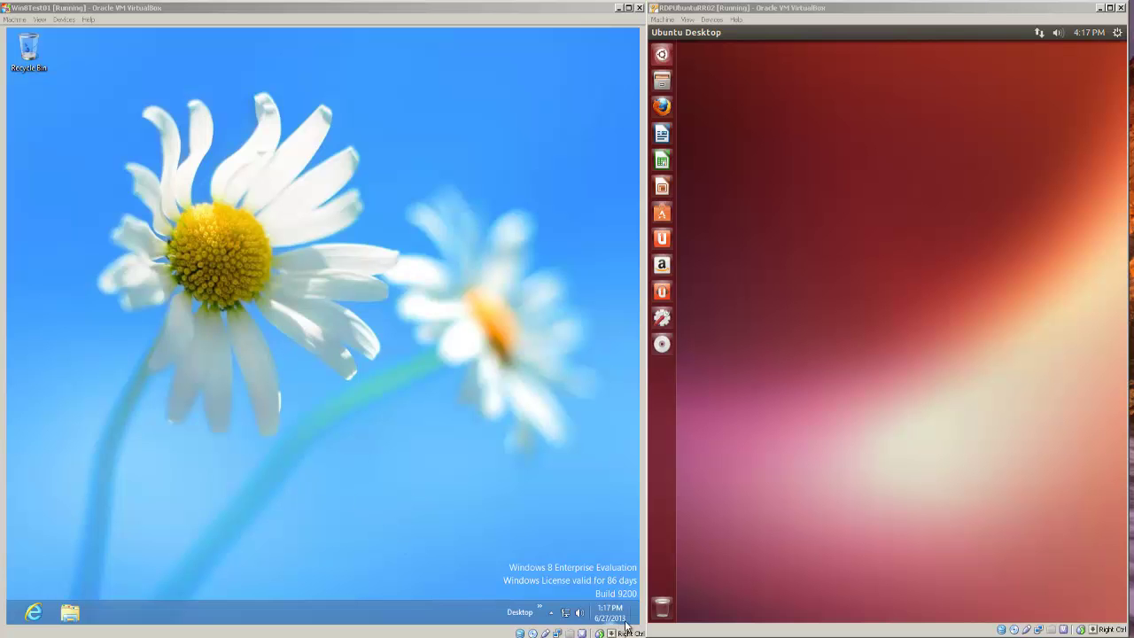
Step: Launch Windows PowerShell and run ipconfig, showing the IPv4 address 192.168.1.21
mouse_move(636, 32)
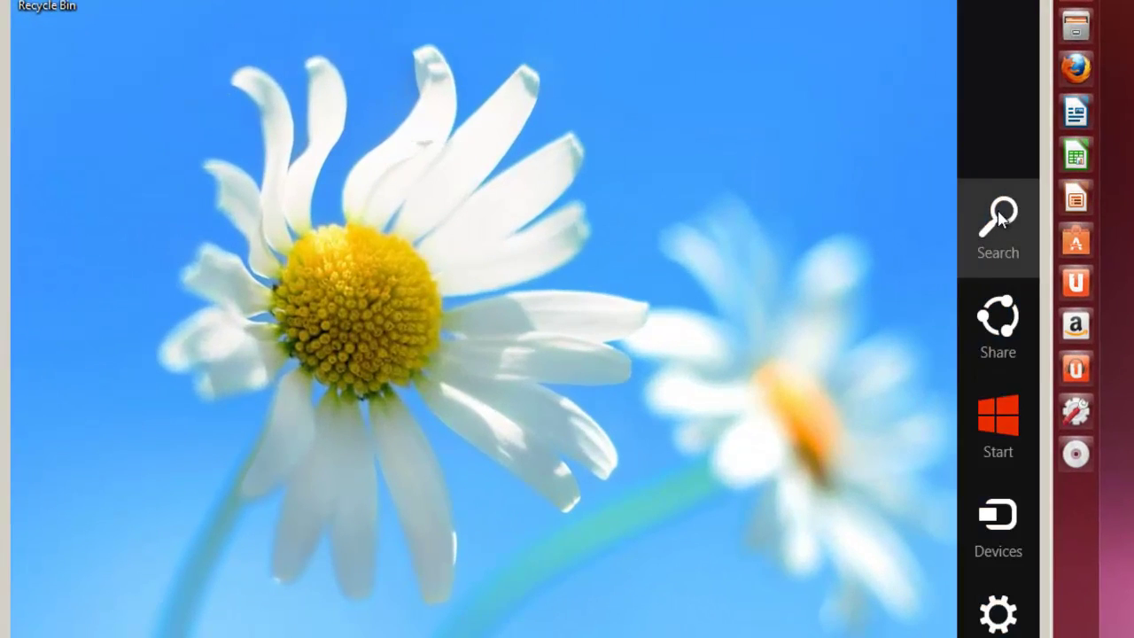
left_click(997, 213)
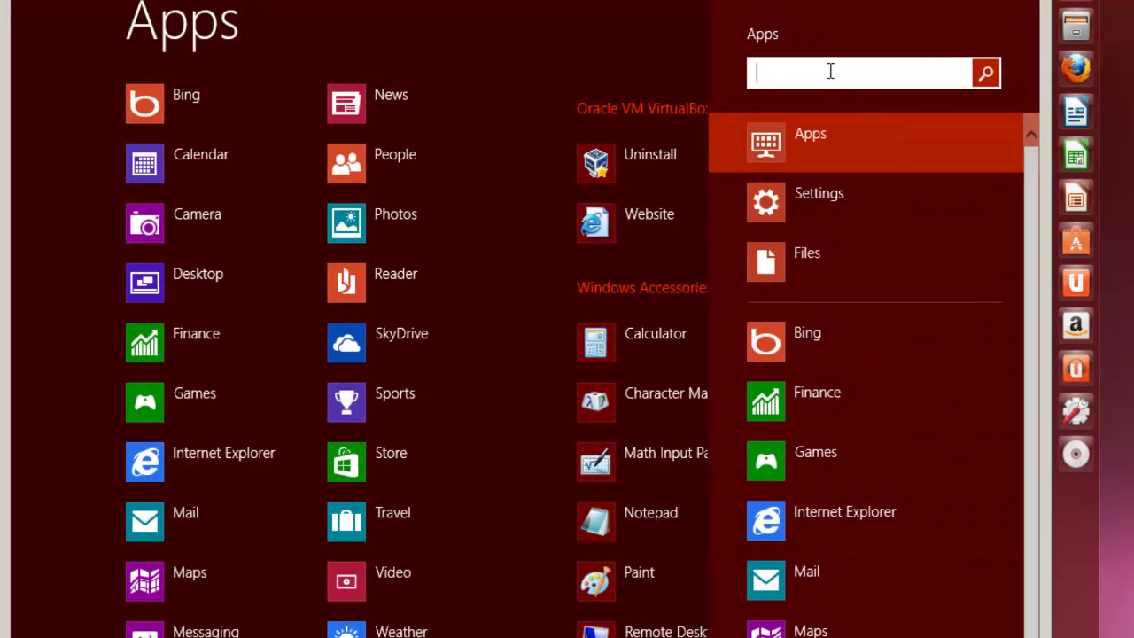
type("power")
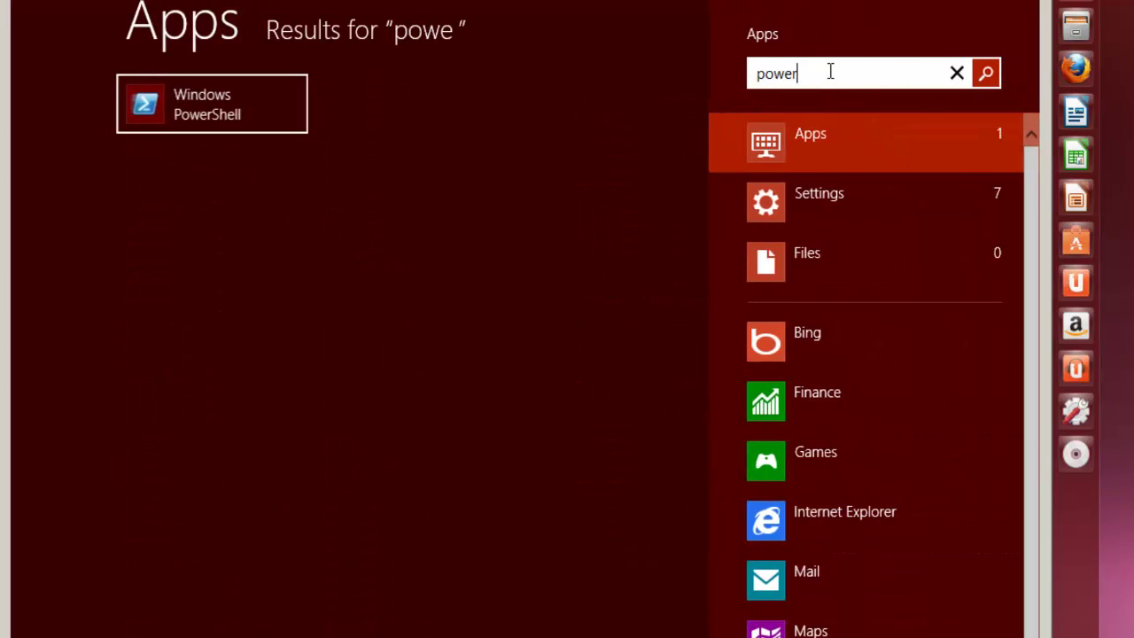
type("shell")
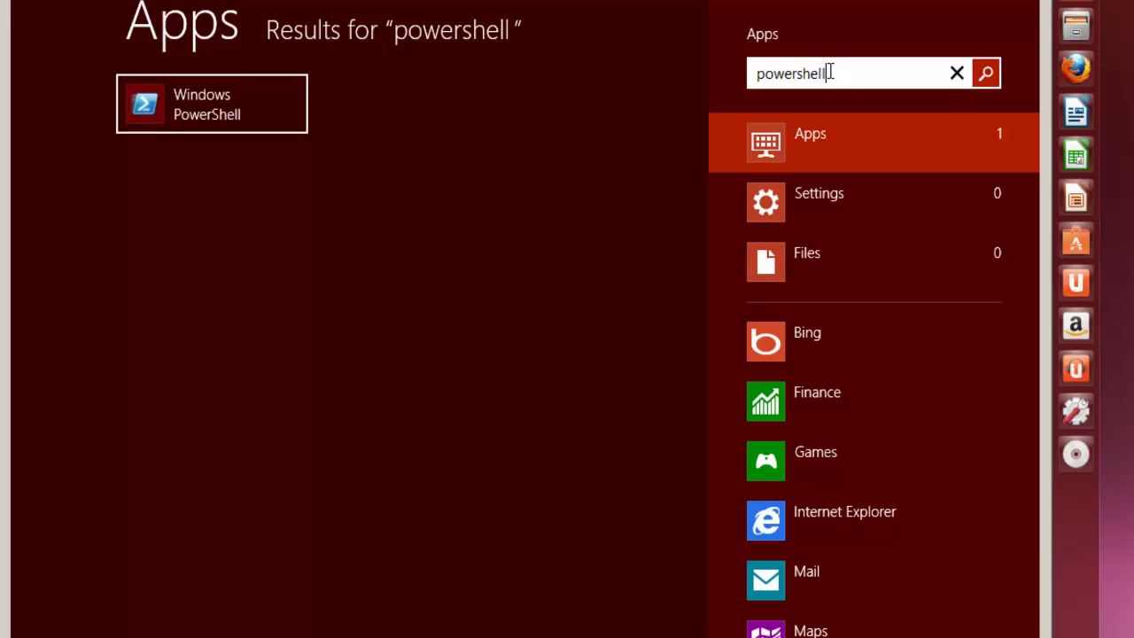
left_click(202, 111)
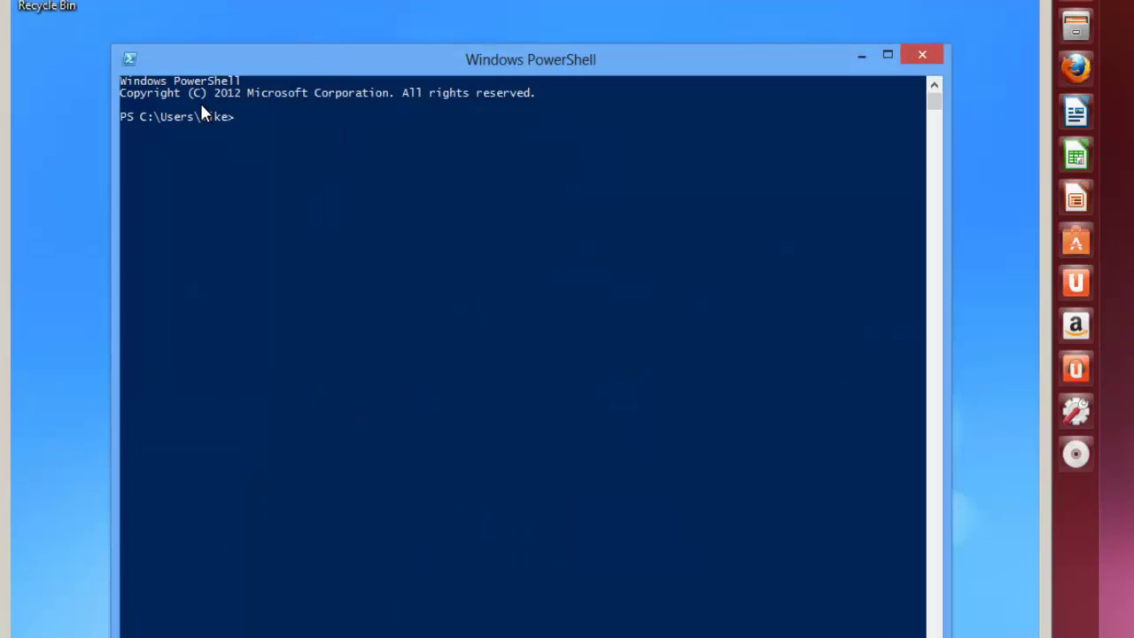
type("ipconfig")
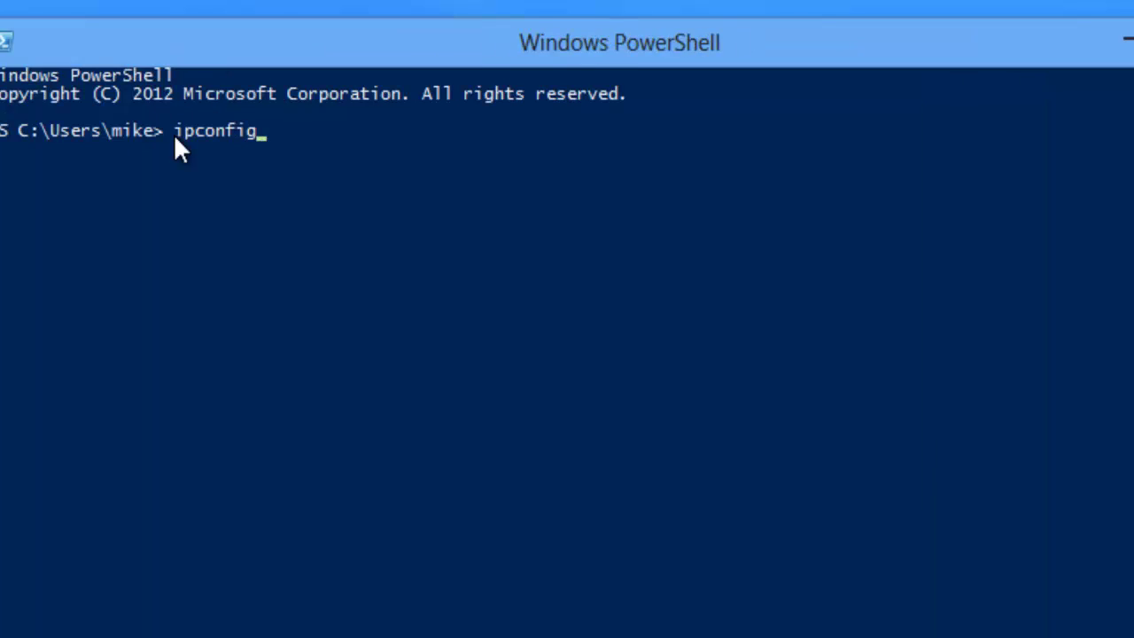
key("Return")
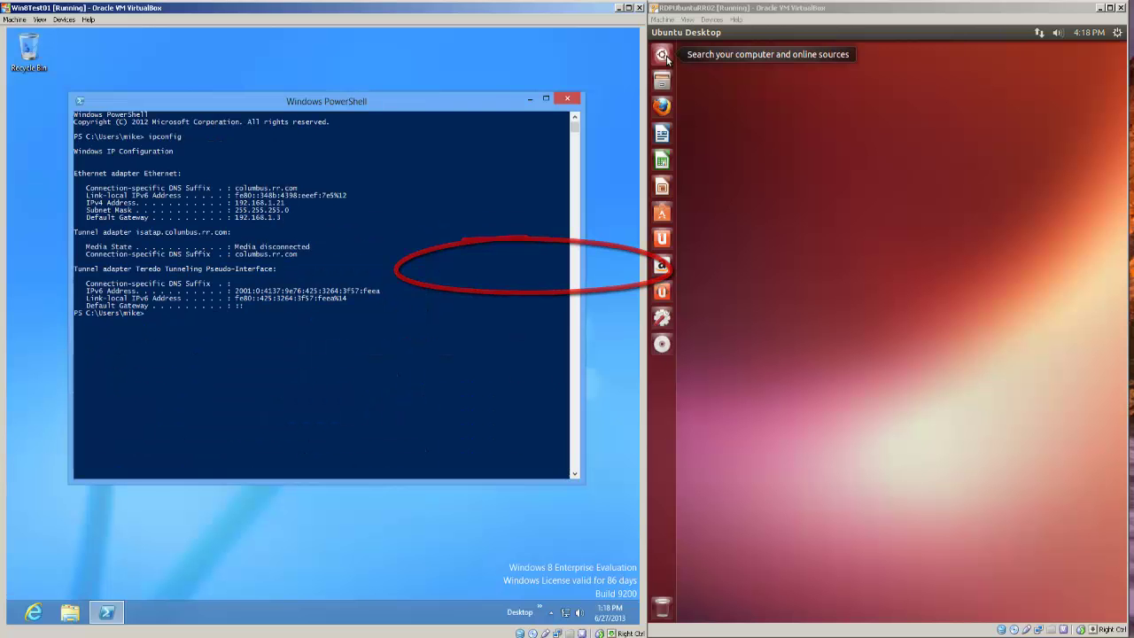
Step: Open a Terminal and run ifconfig to show eth1's inet address 192.168.1.22
left_click(664, 48)
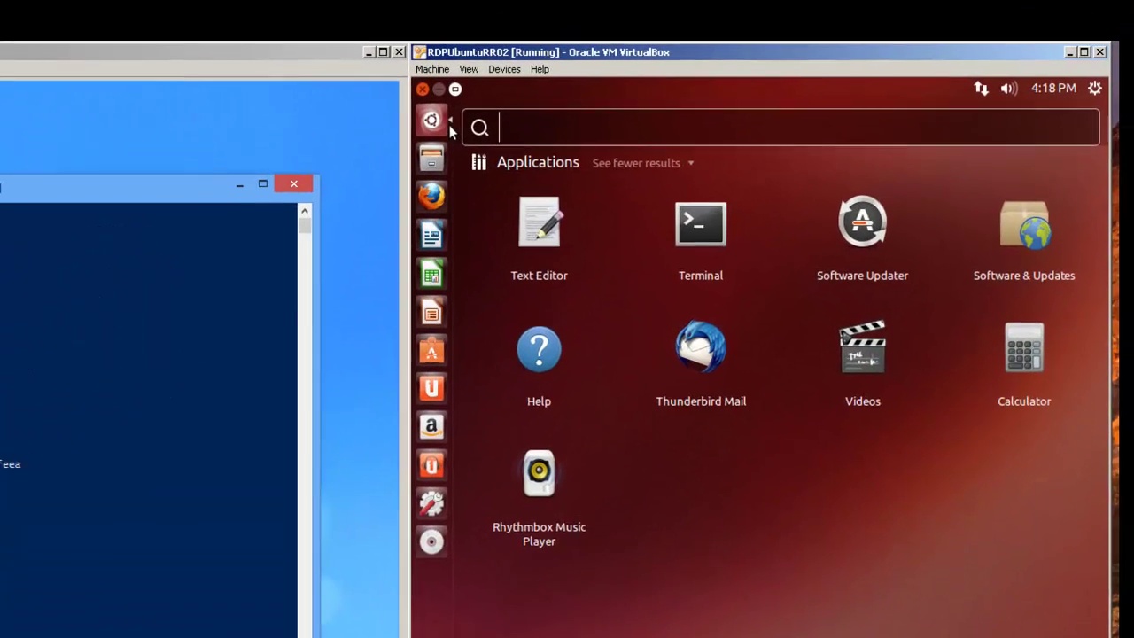
type("ter")
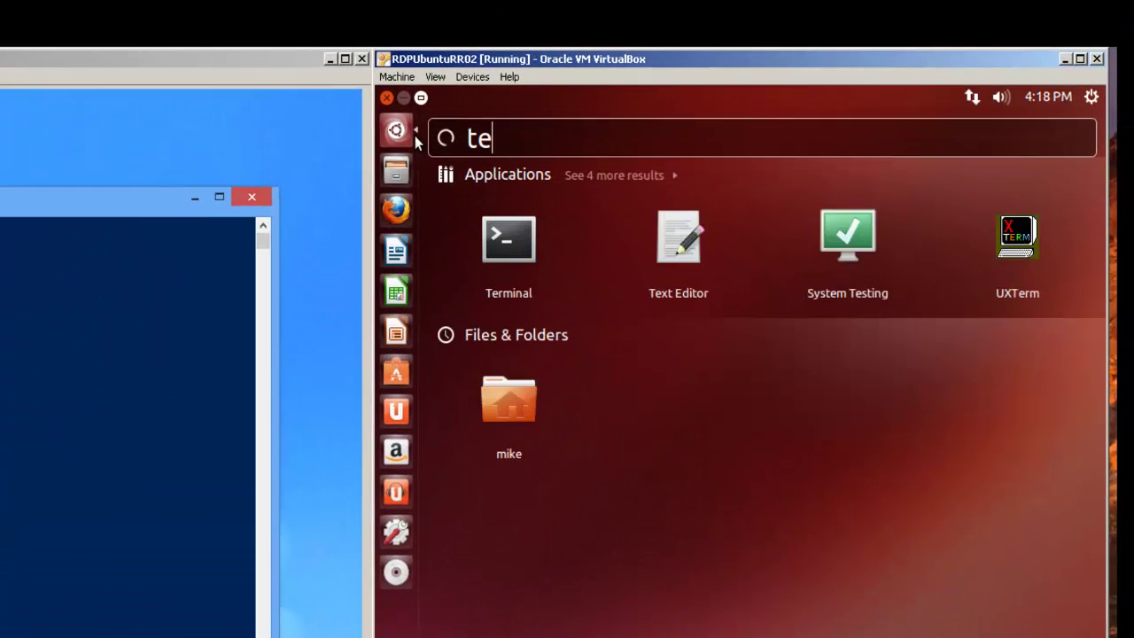
left_click(498, 238)
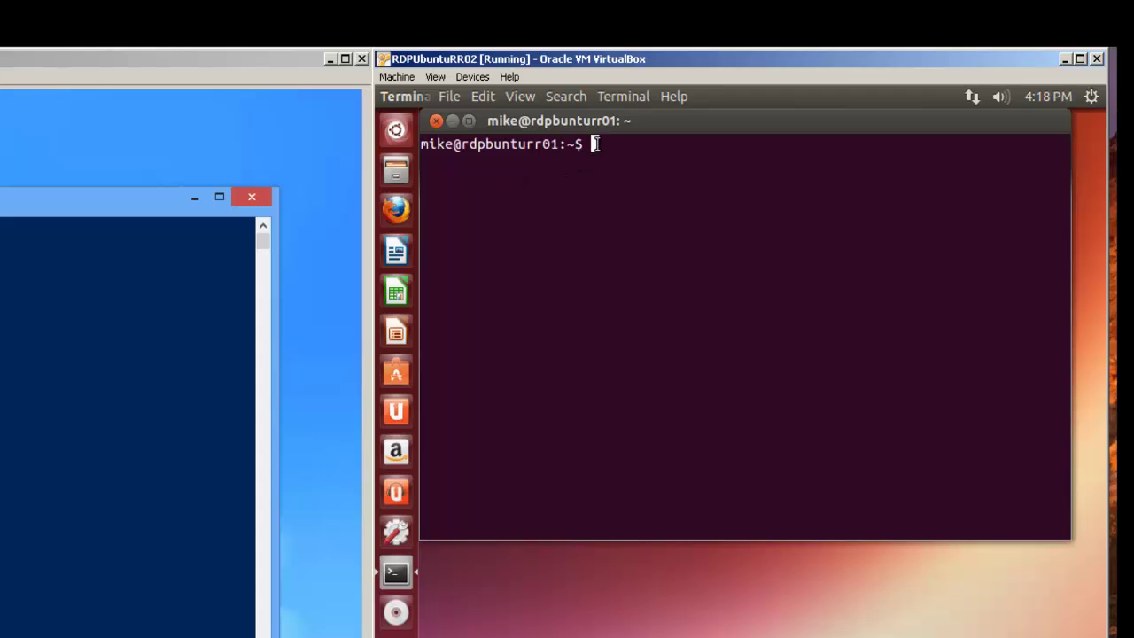
type("ifconfig")
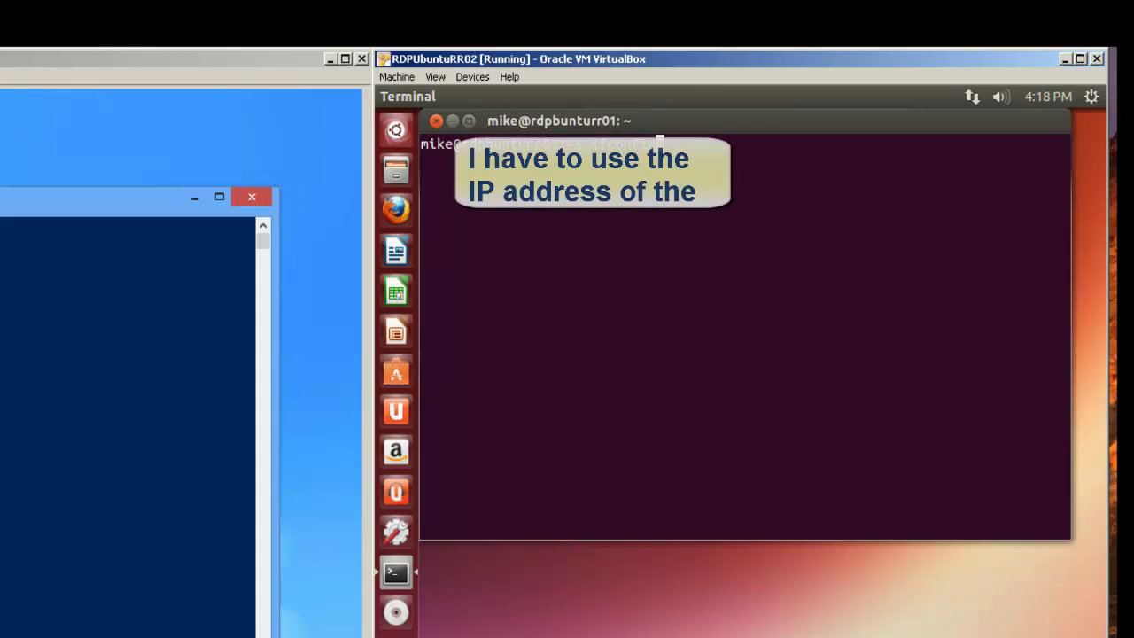
key("Return")
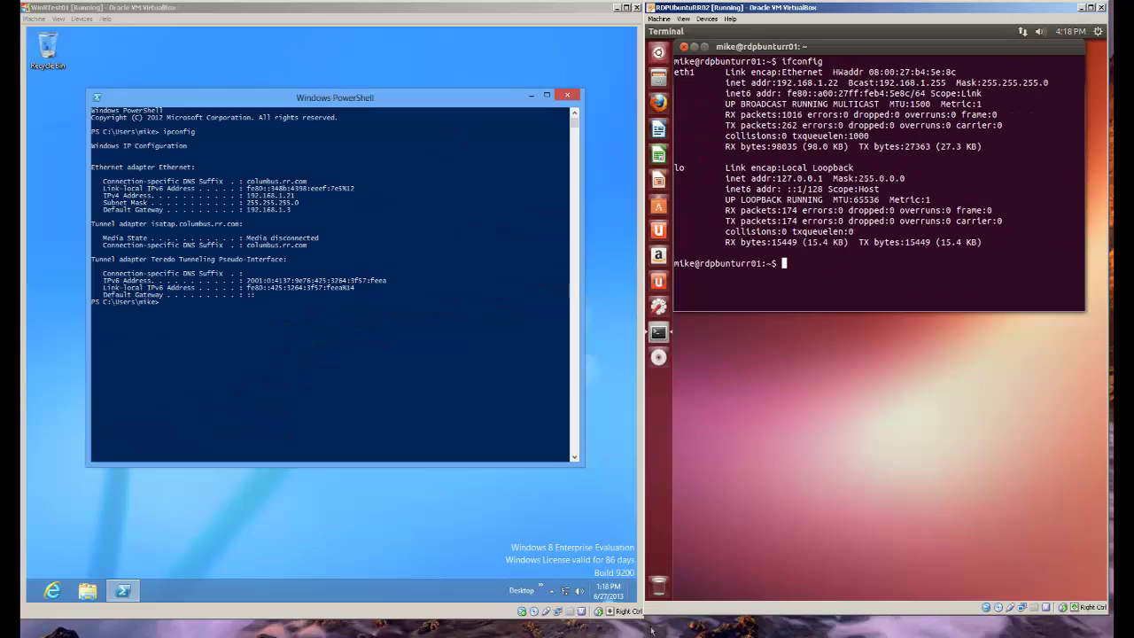
Step: Search for 'remo' and launch Remote Desktop Connection
mouse_move(631, 603)
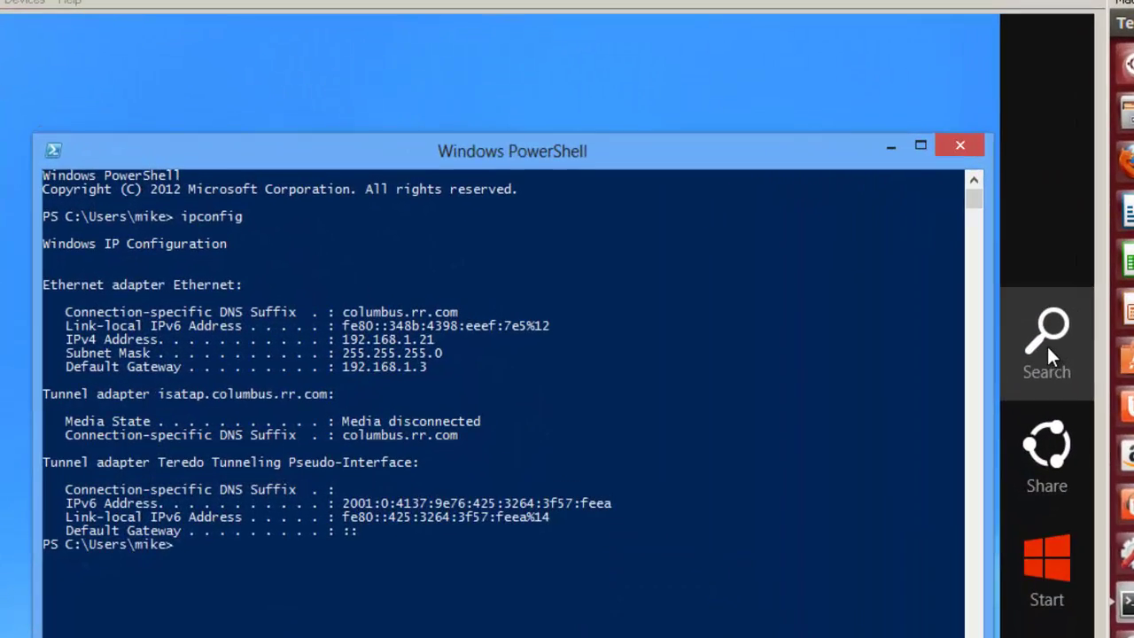
left_click(701, 226)
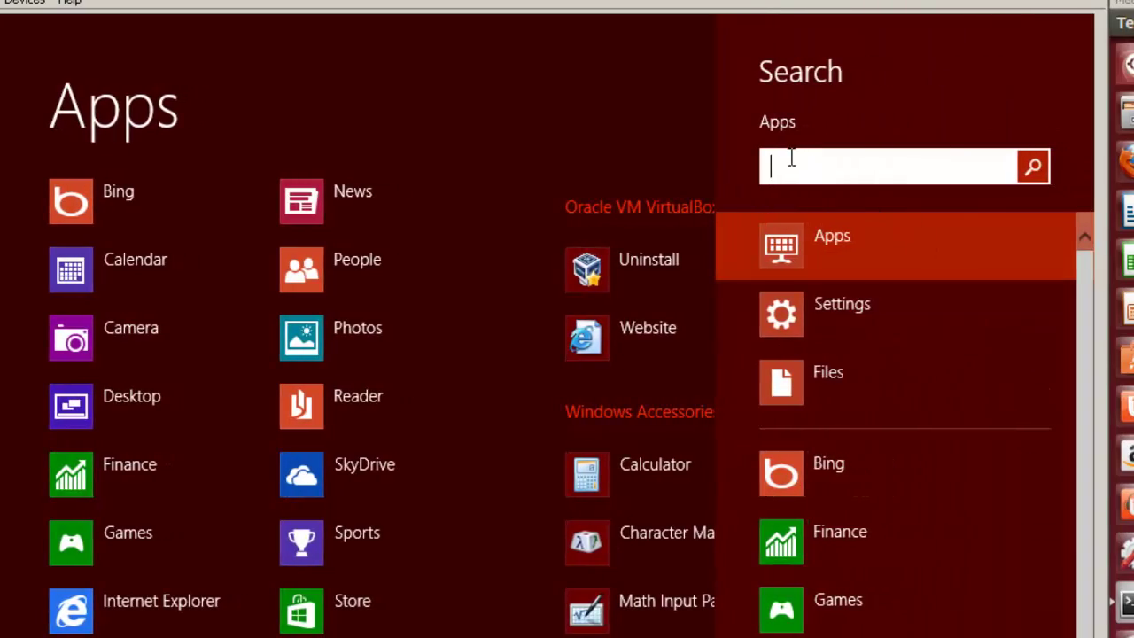
type("remo")
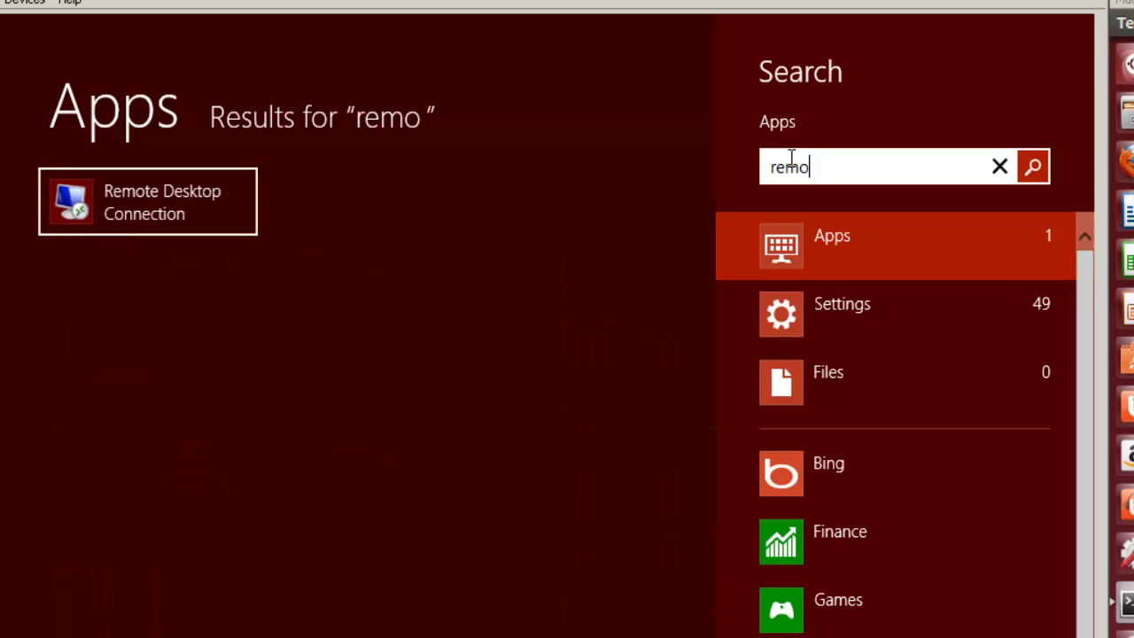
left_click(202, 207)
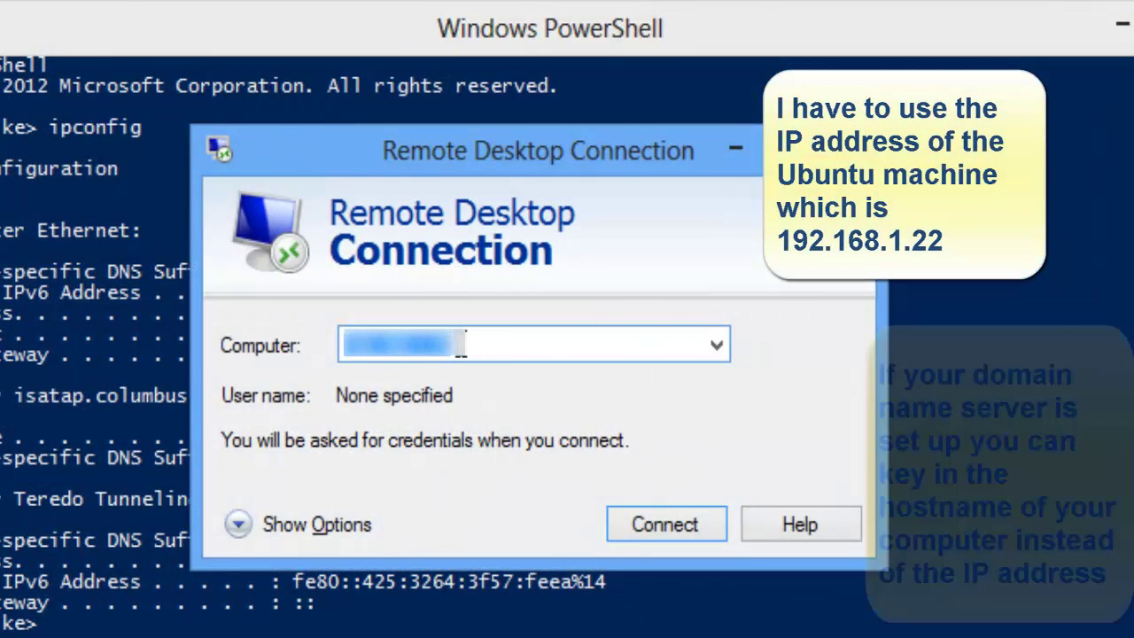
Step: Connect to 192.168.1.22 and accept the certificate warning
type("192.168.1.1")
key("BackSpace")
key("BackSpace")
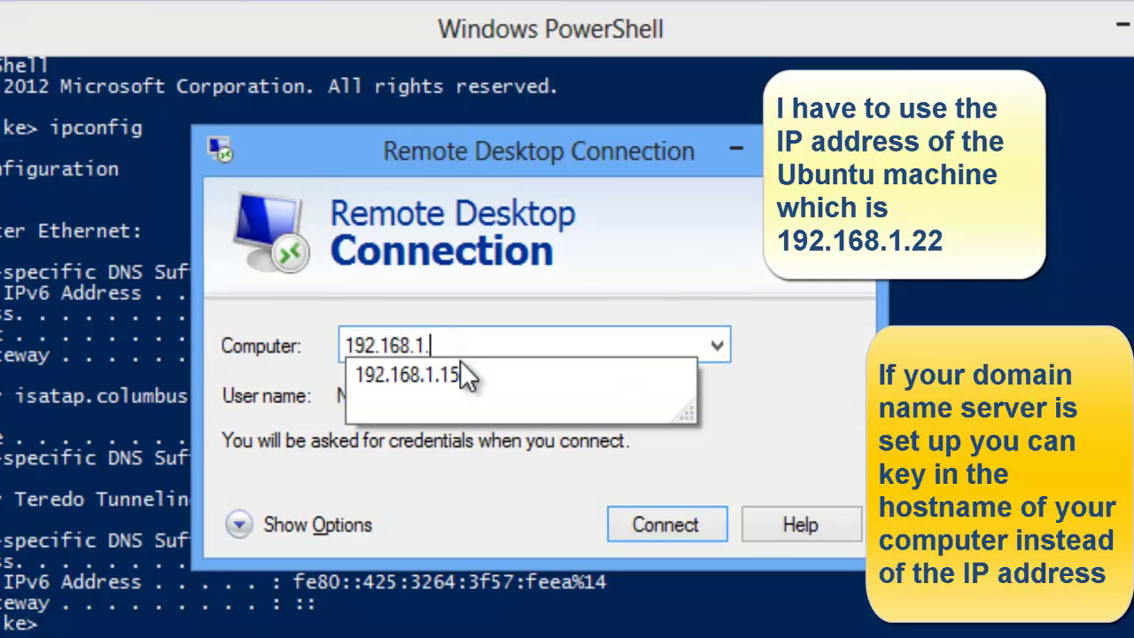
key("Escape")
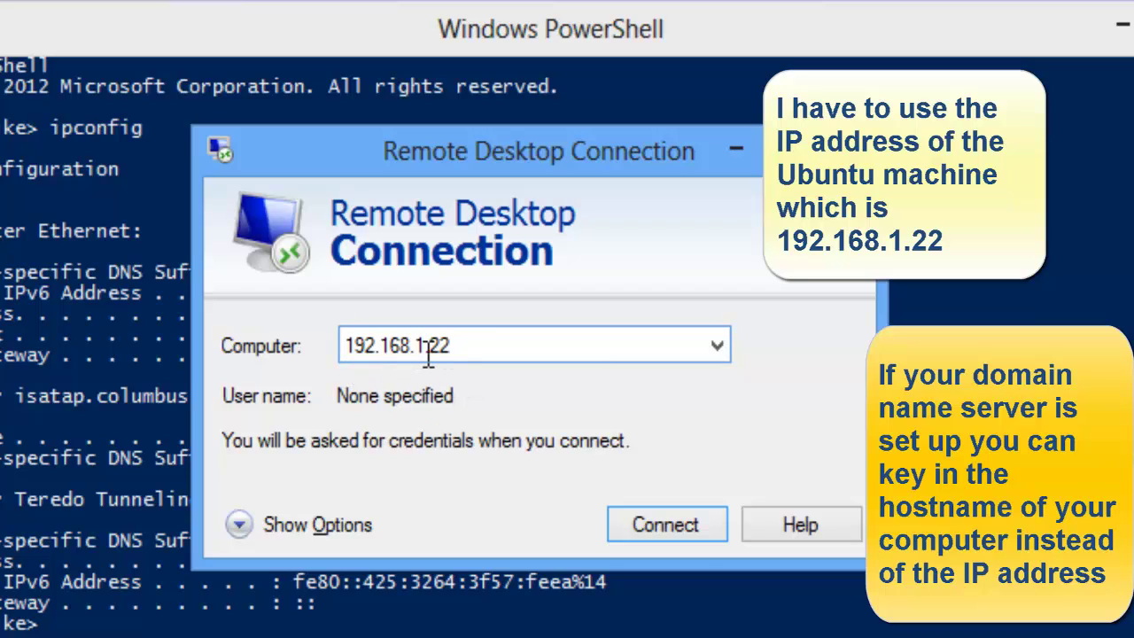
left_click(688, 529)
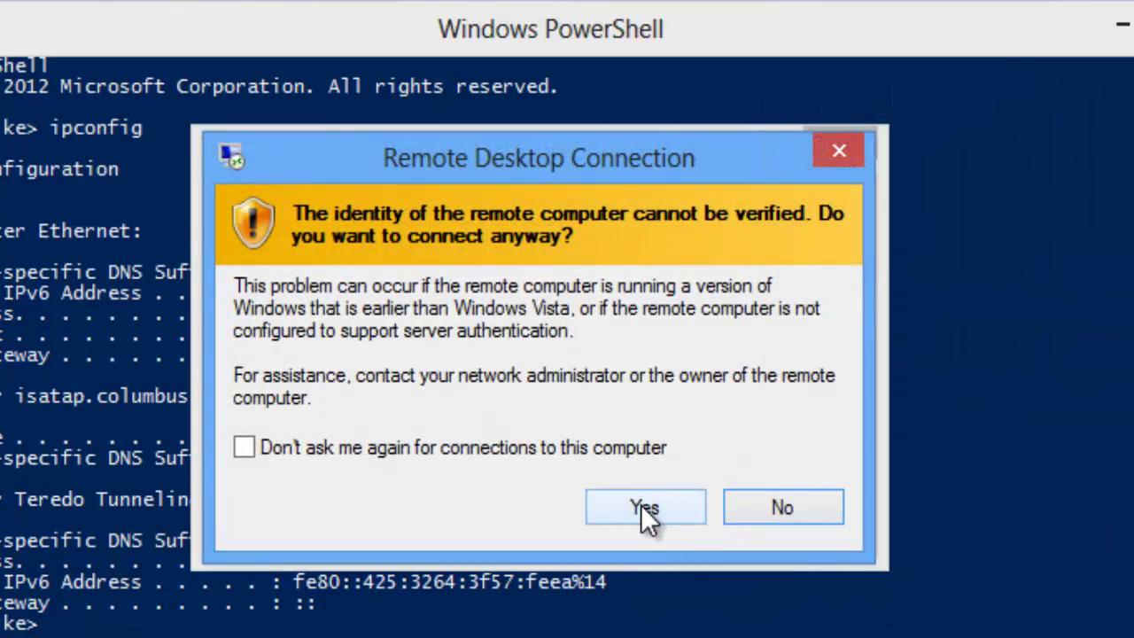
left_click(640, 505)
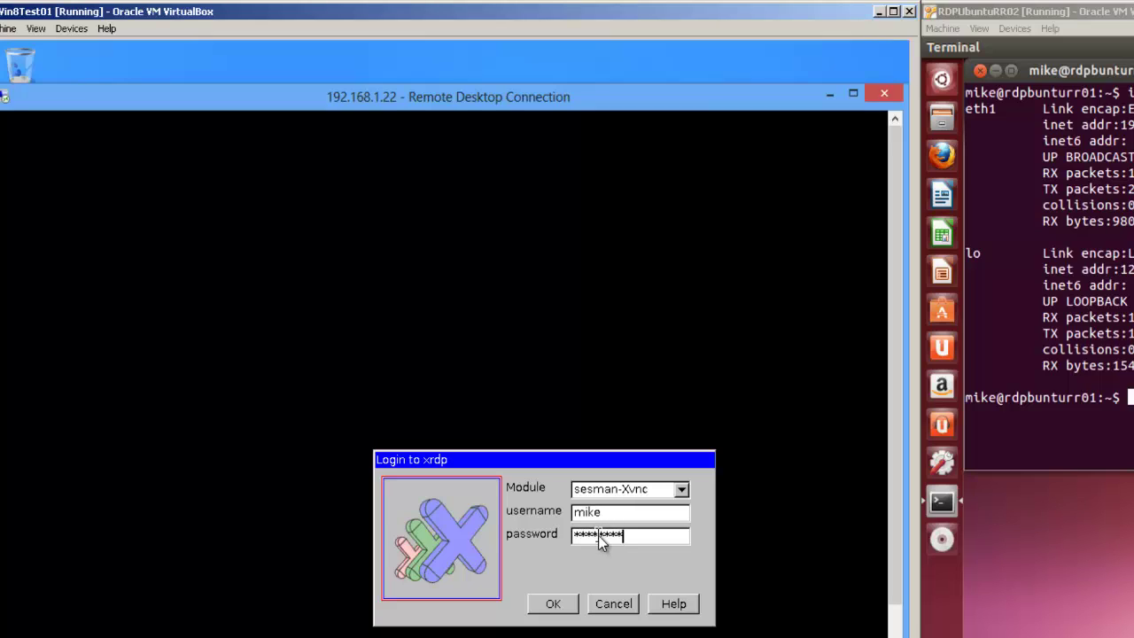
Step: Log in to xrdp with module sesman-Xvnc and the entered username and password
left_click(553, 605)
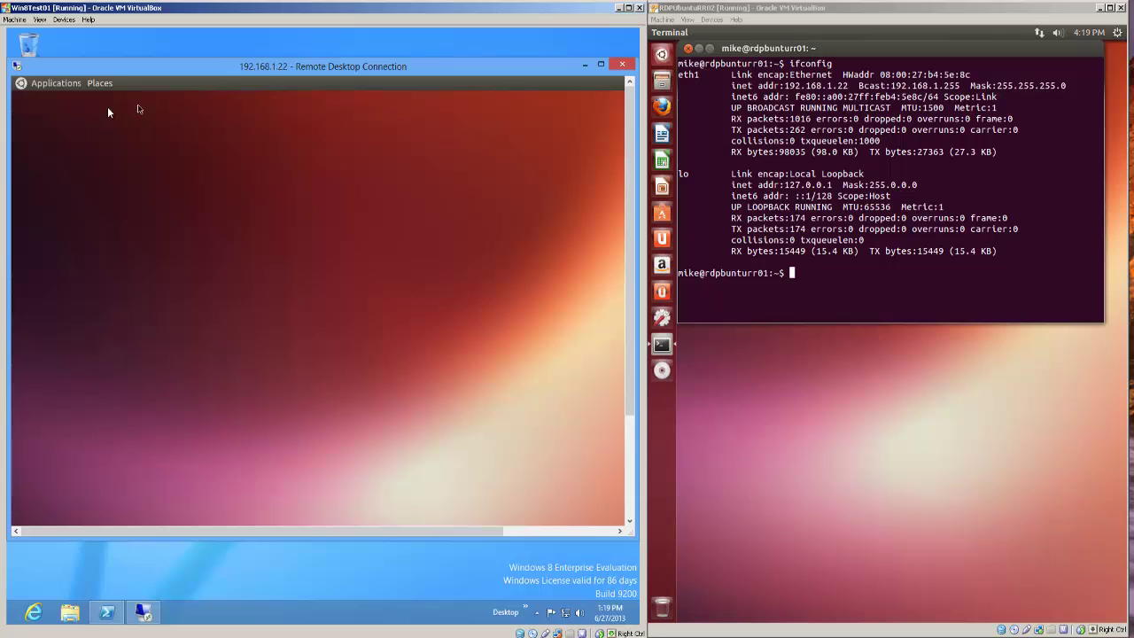
Step: Launch LibreOffice Writer from Applications > Office and type 'Test connection'
left_click(46, 86)
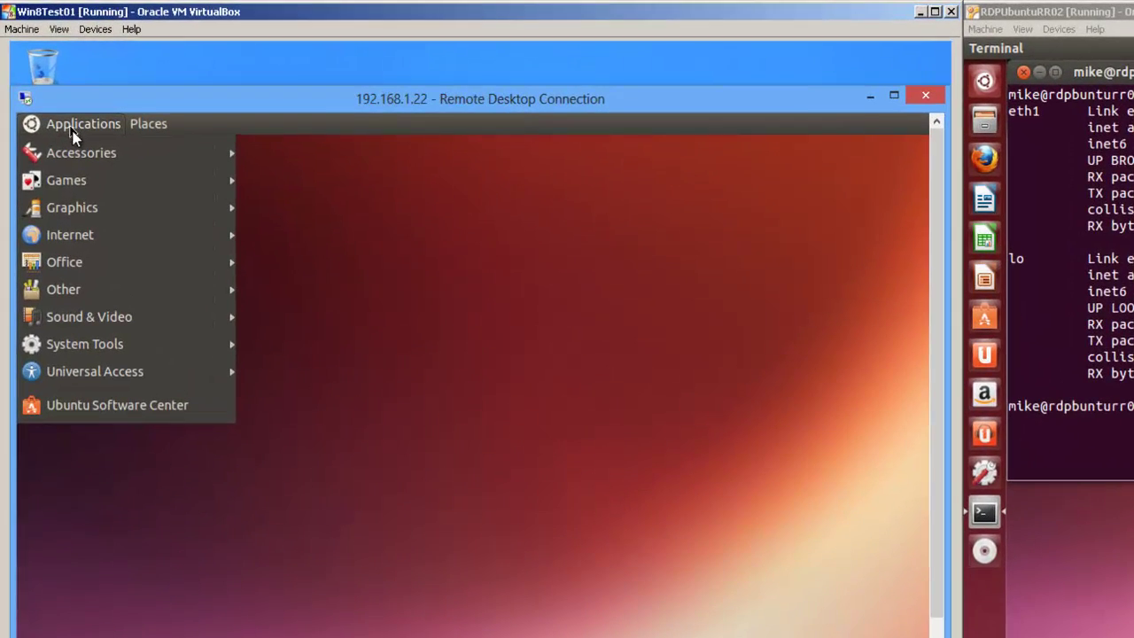
mouse_move(74, 153)
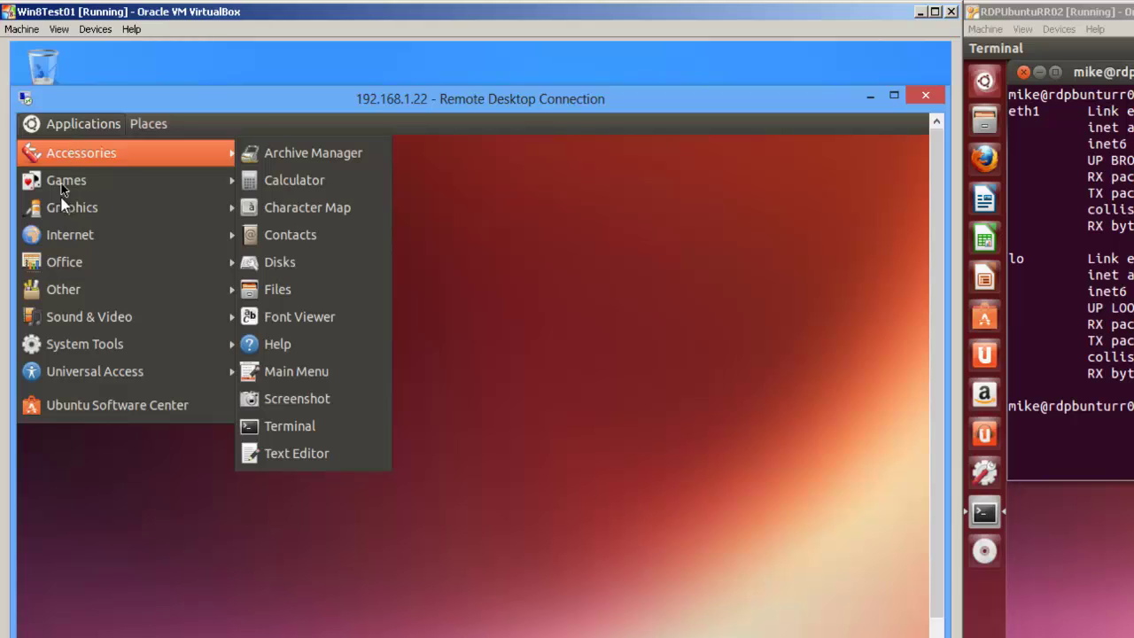
mouse_move(69, 263)
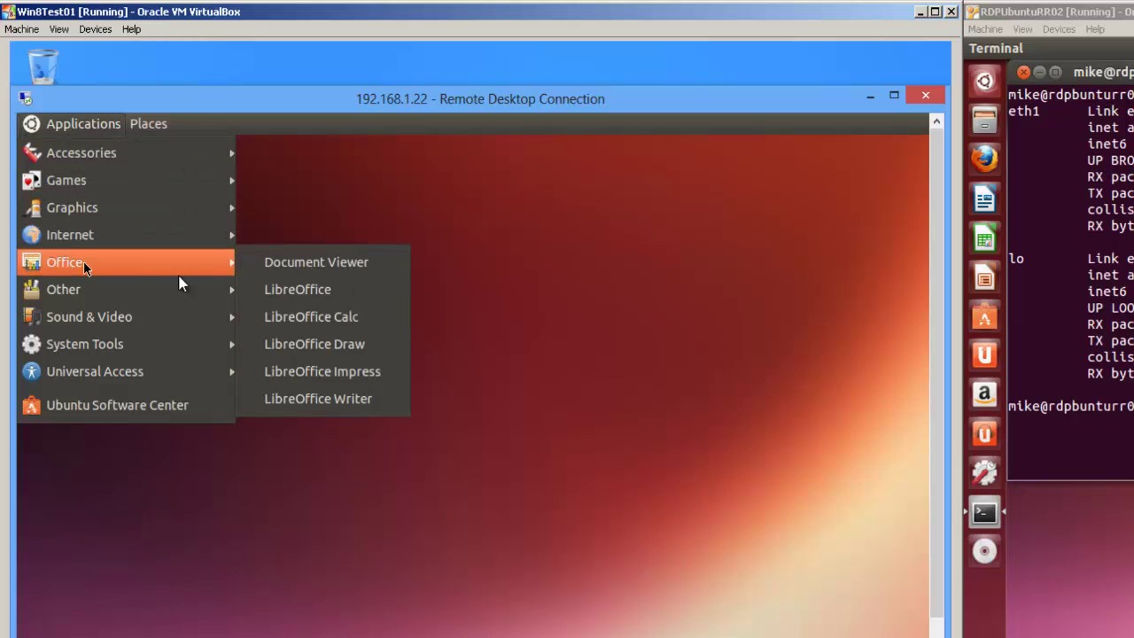
left_click(316, 398)
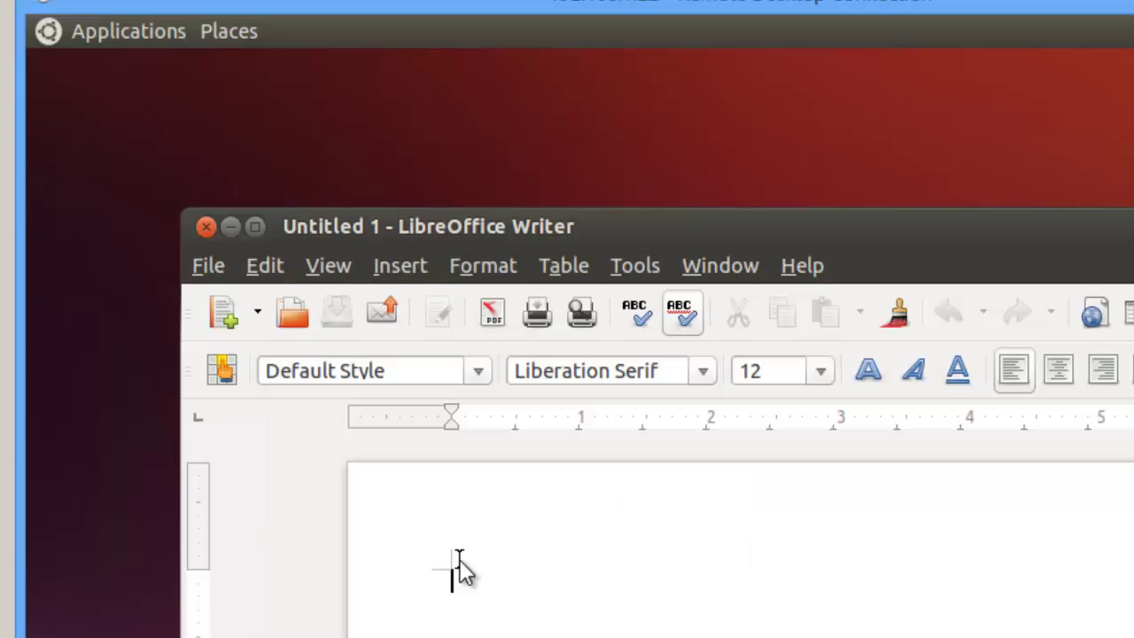
type("st conne")
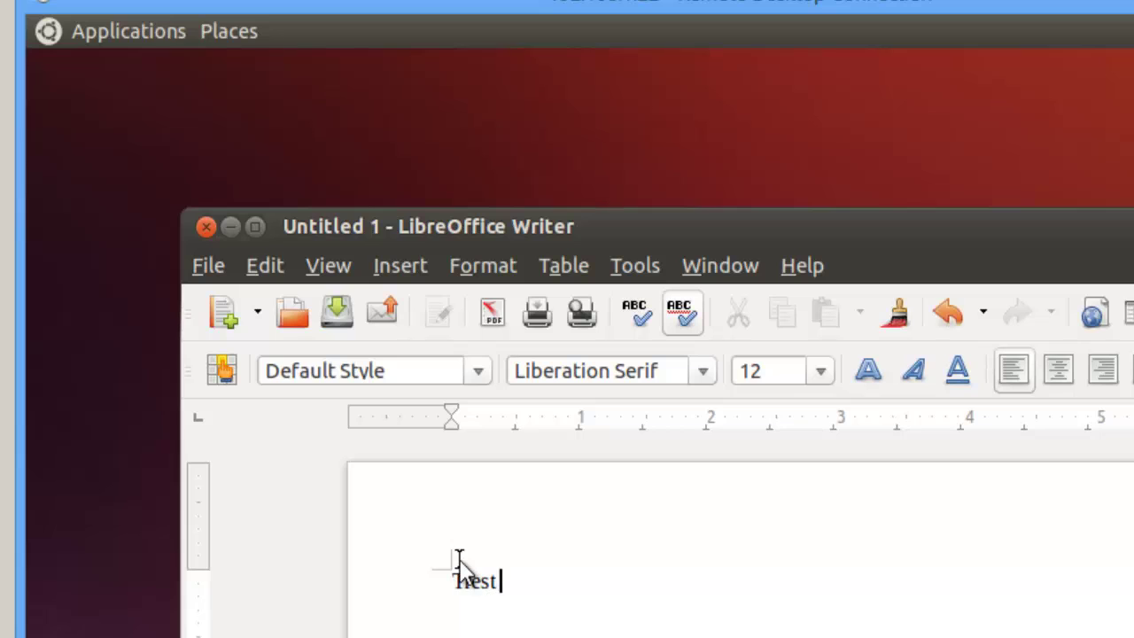
type("ction")
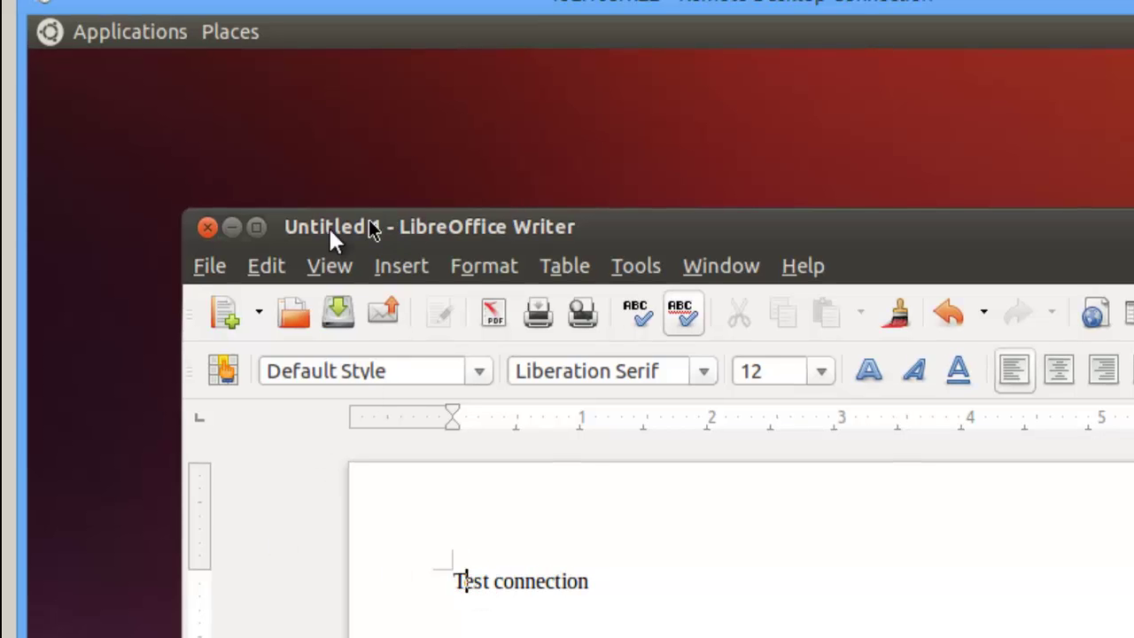
Step: Save the document as testconn in the Documents folder
left_click(210, 266)
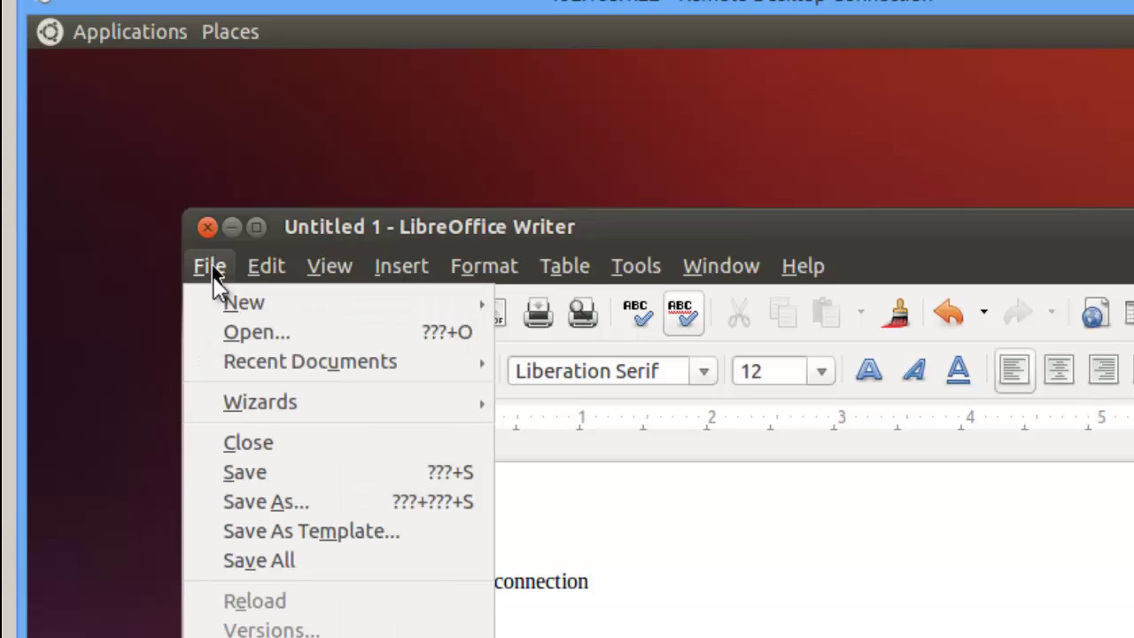
left_click(264, 499)
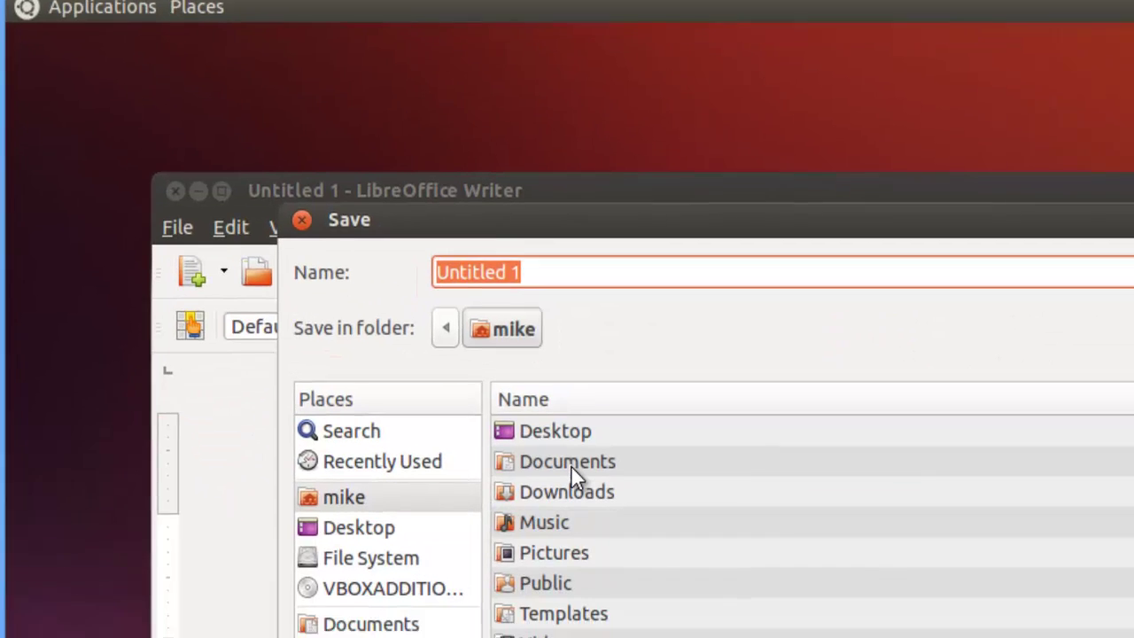
left_click(618, 517)
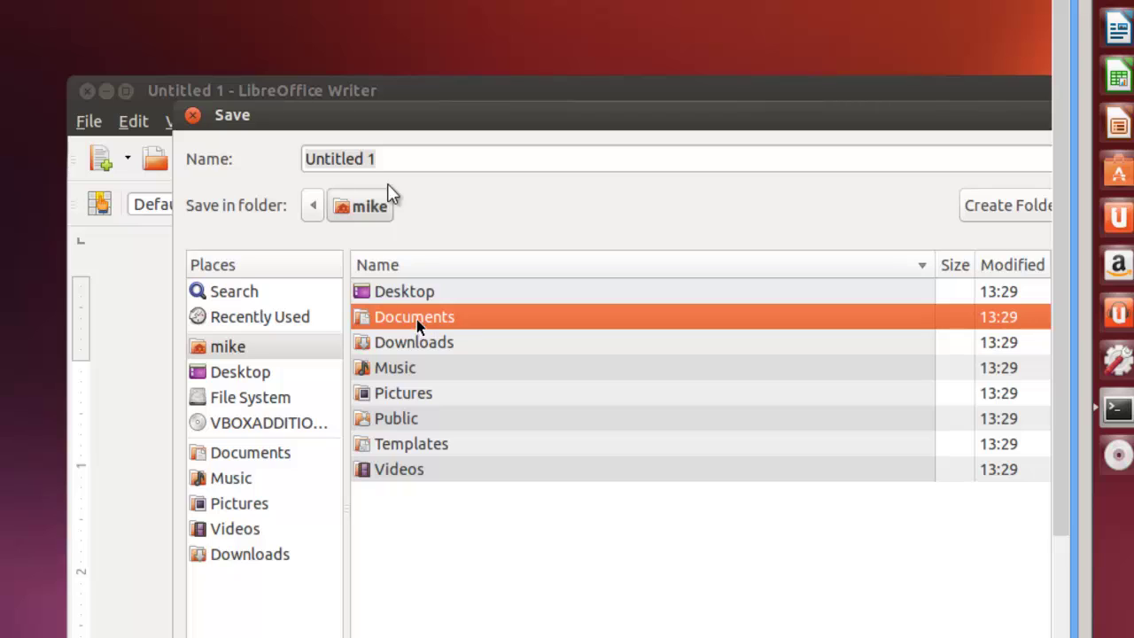
double_click(444, 320)
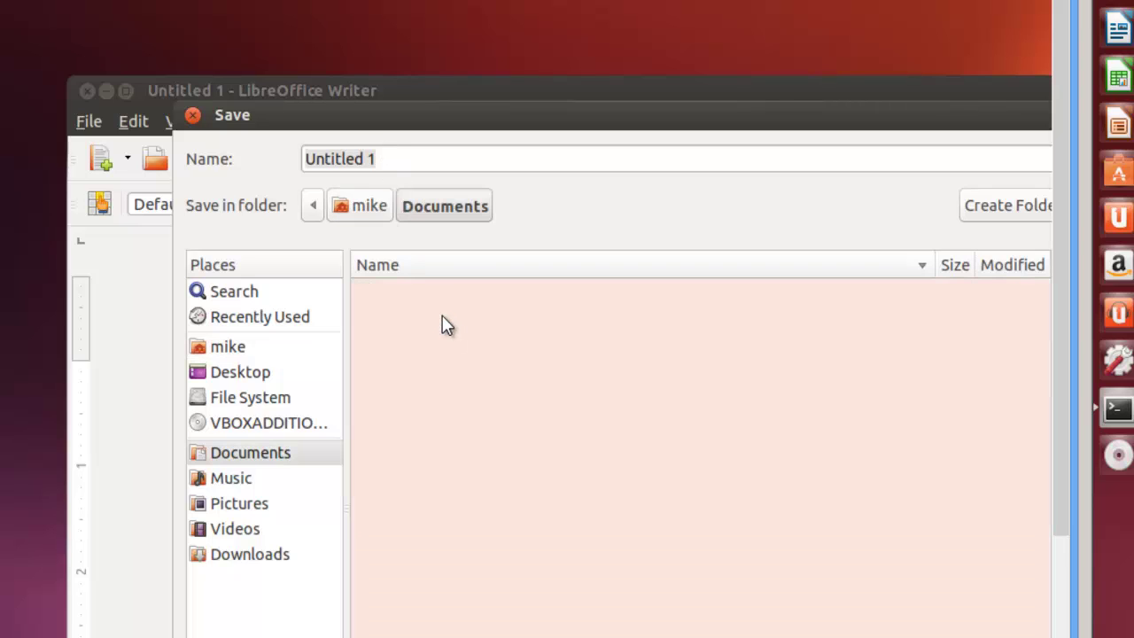
left_click(383, 159)
key("BackSpace")
key("BackSpace")
key("BackSpace")
key("BackSpace")
key("BackSpace")
key("BackSpace")
key("BackSpace")
key("BackSpace")
key("BackSpace")
key("BackSpace")
type("test")
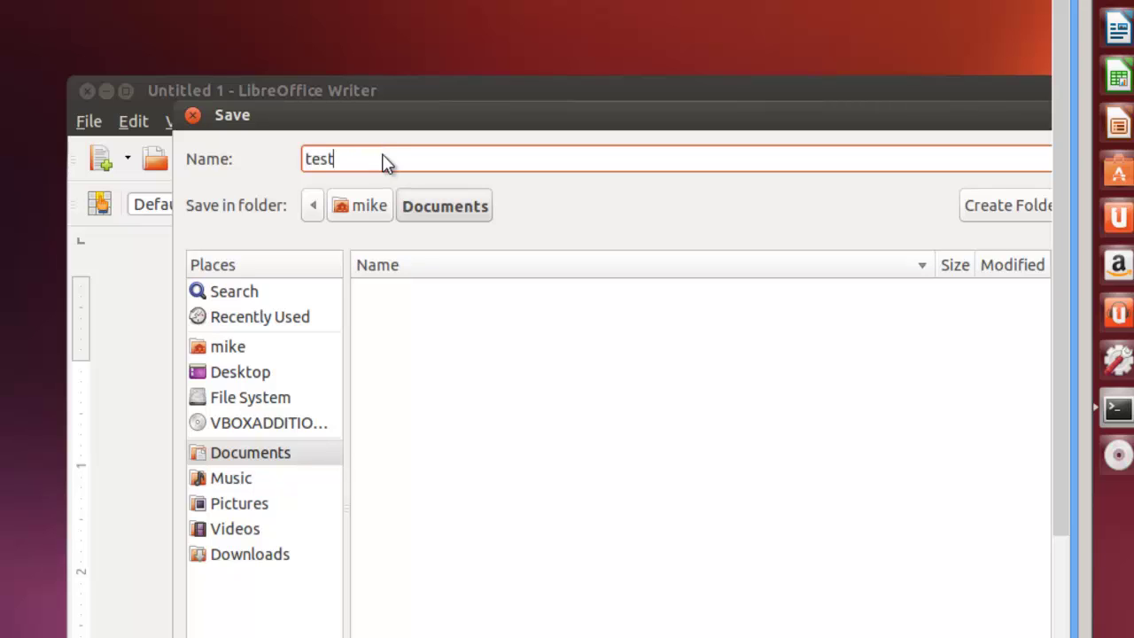
type("connn")
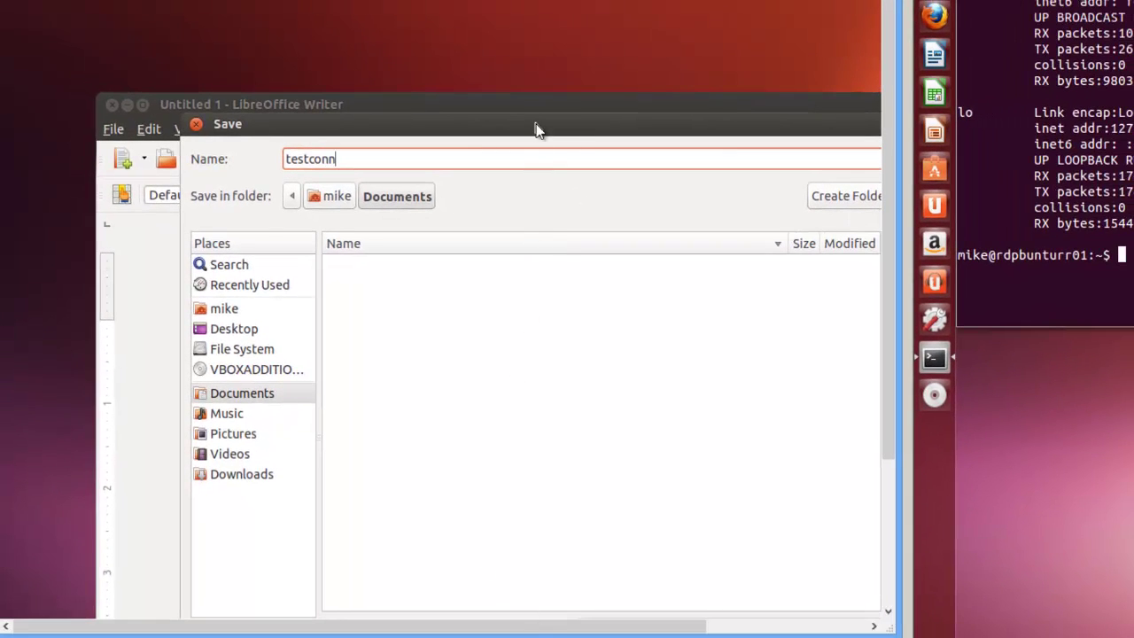
left_click_drag(536, 130, 381, 0)
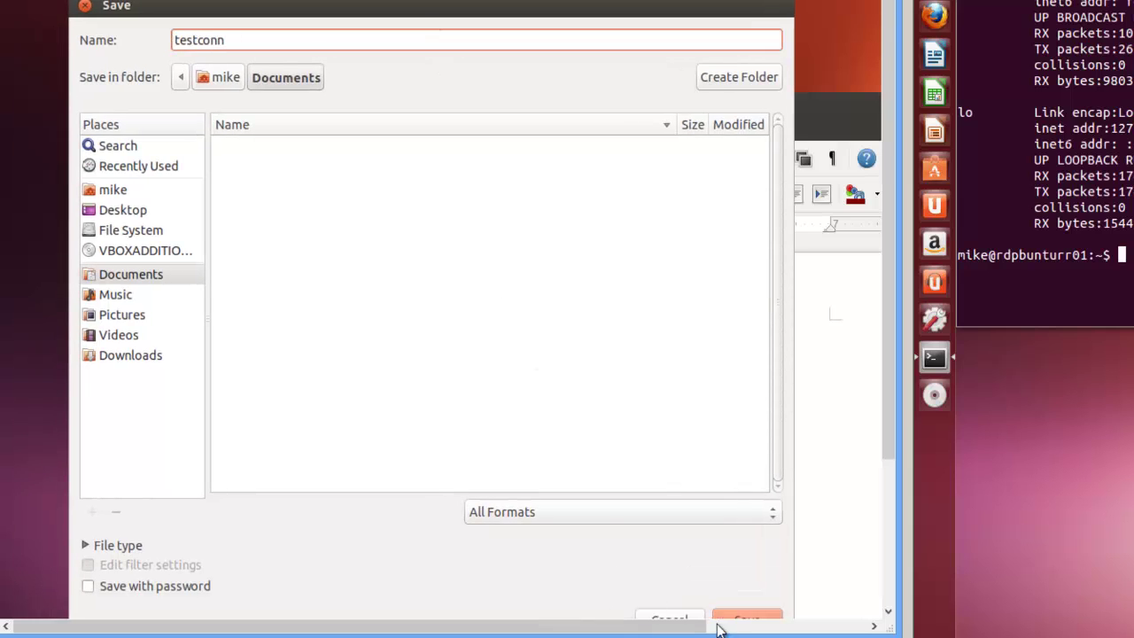
left_click_drag(894, 429, 895, 474)
left_click(751, 562)
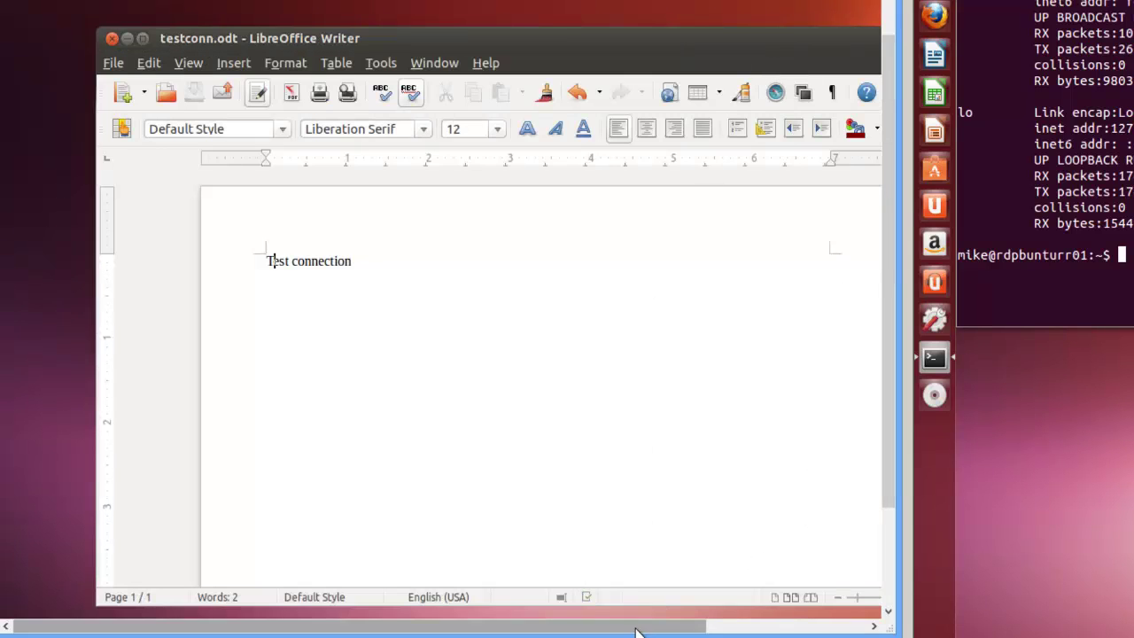
Step: Close the Writer document in the remote session
left_click(111, 38)
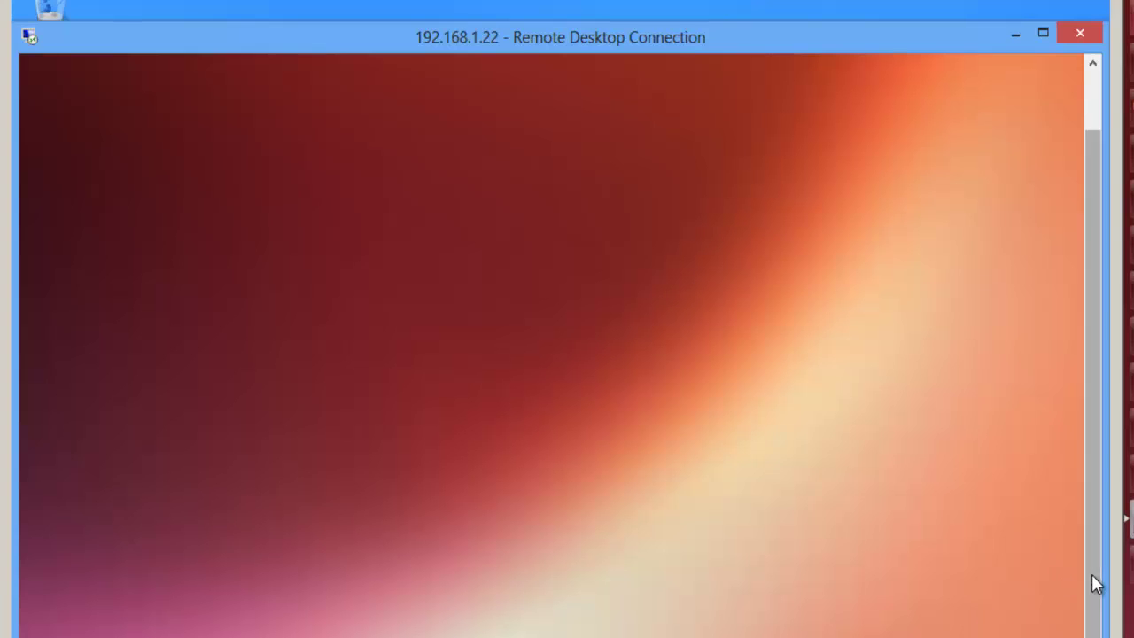
left_click_drag(1091, 574, 1115, 412)
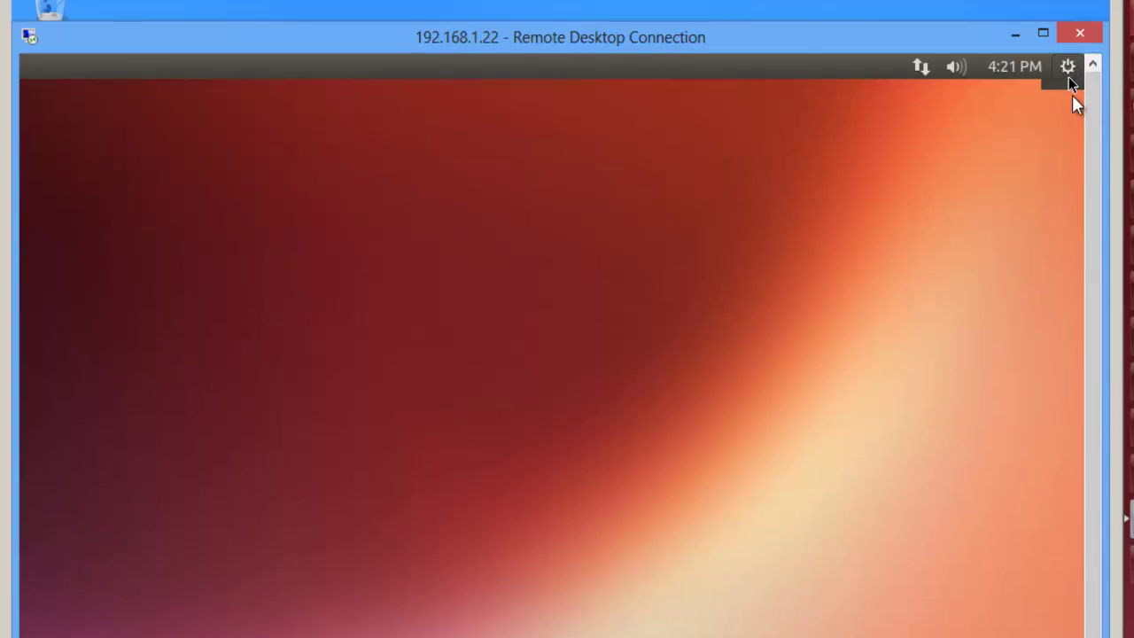
scroll(552, 358, "left", 5)
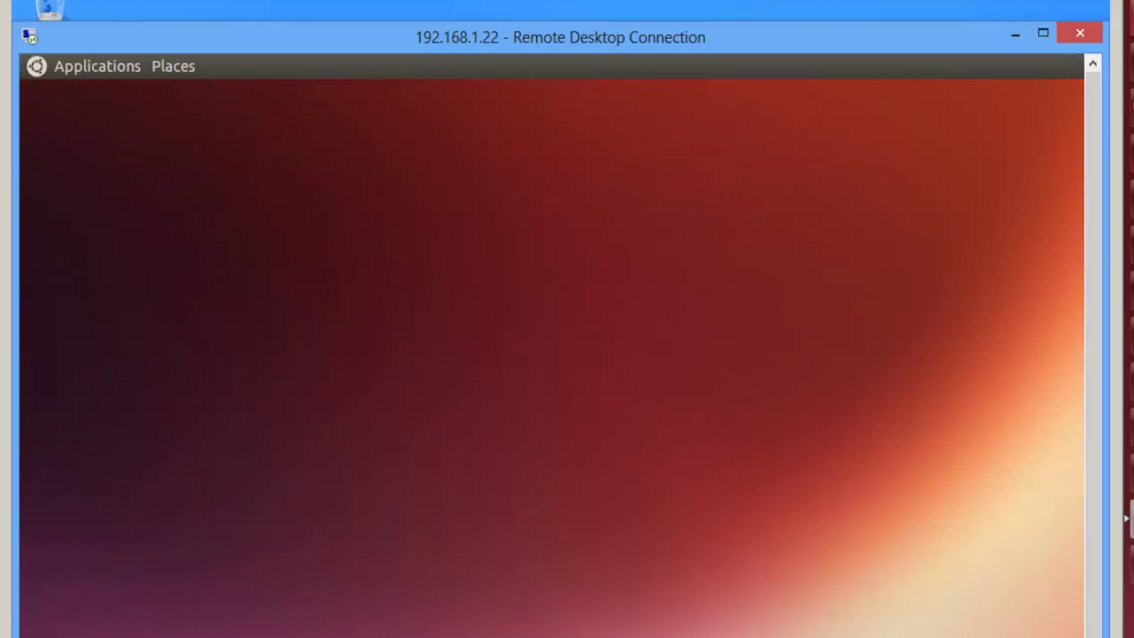
Step: Open a Terminal from Applications and run gnome-session-quit
left_click(105, 68)
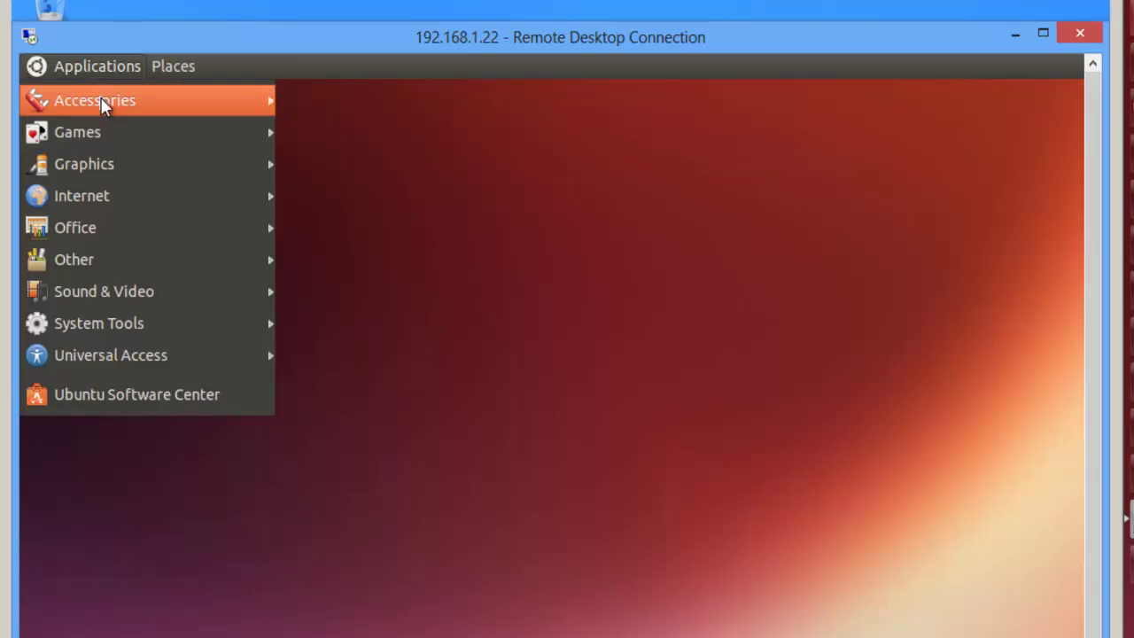
mouse_move(134, 98)
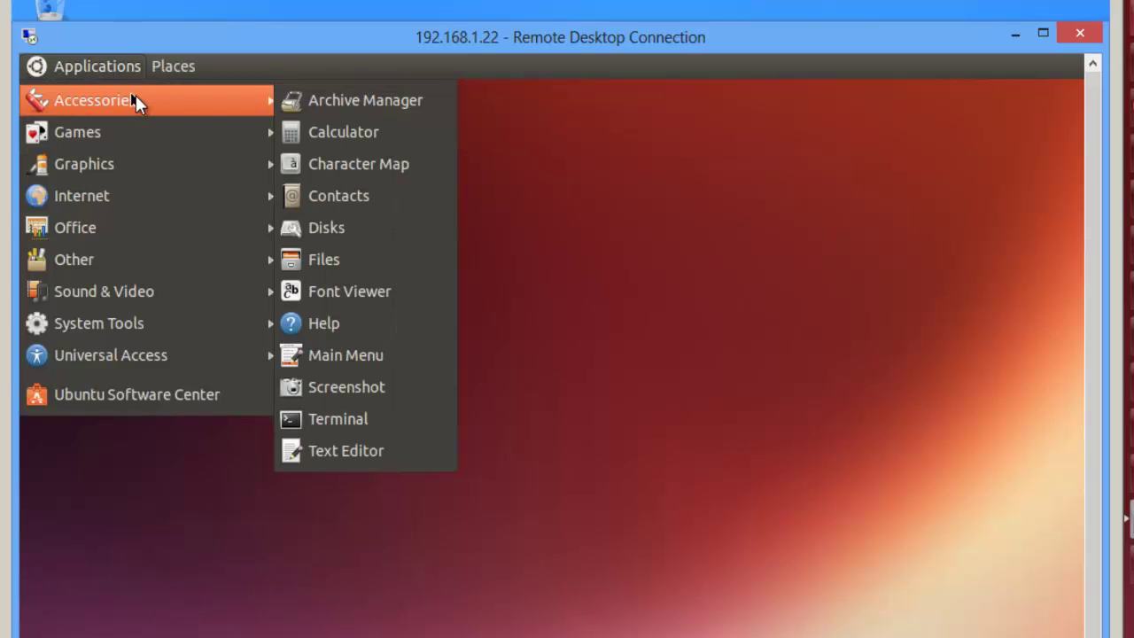
left_click(342, 423)
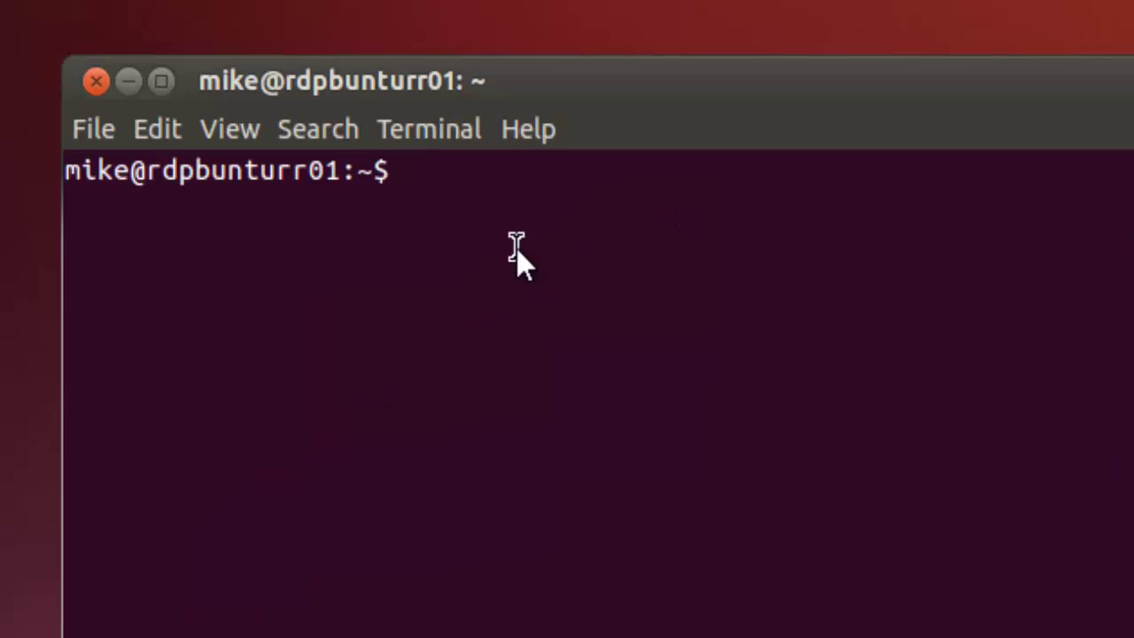
type("g")
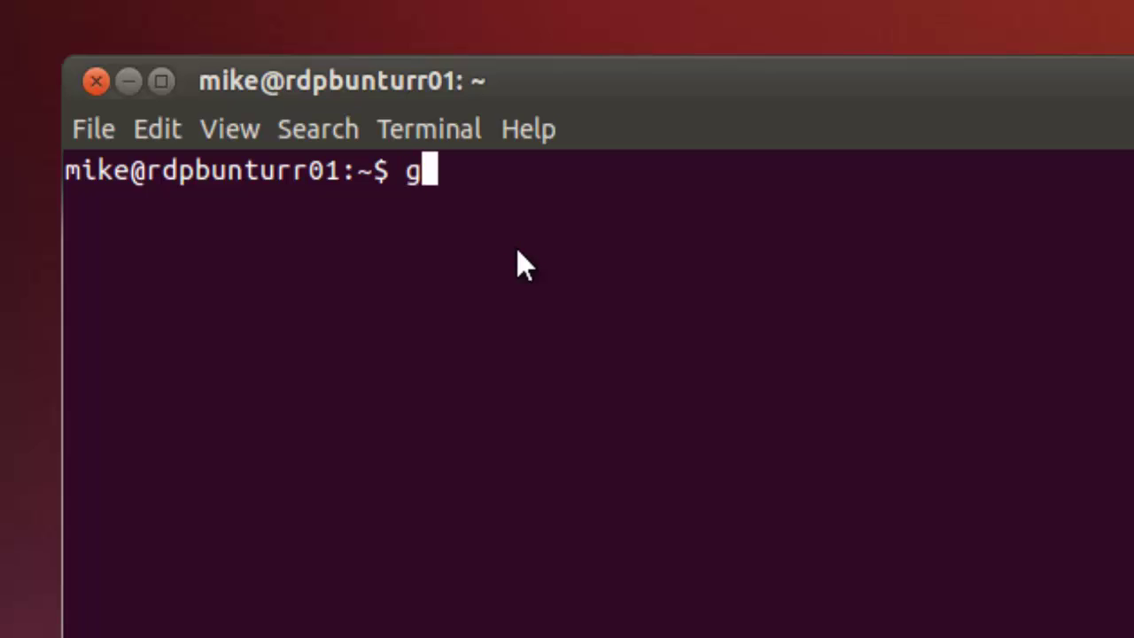
type("nom")
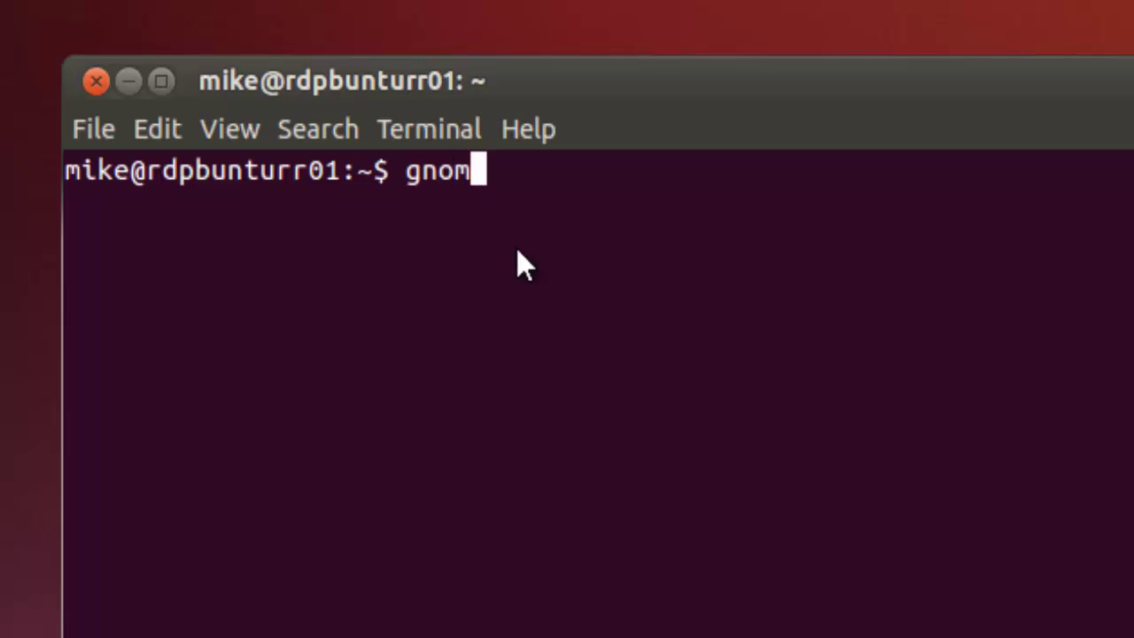
type("e-se")
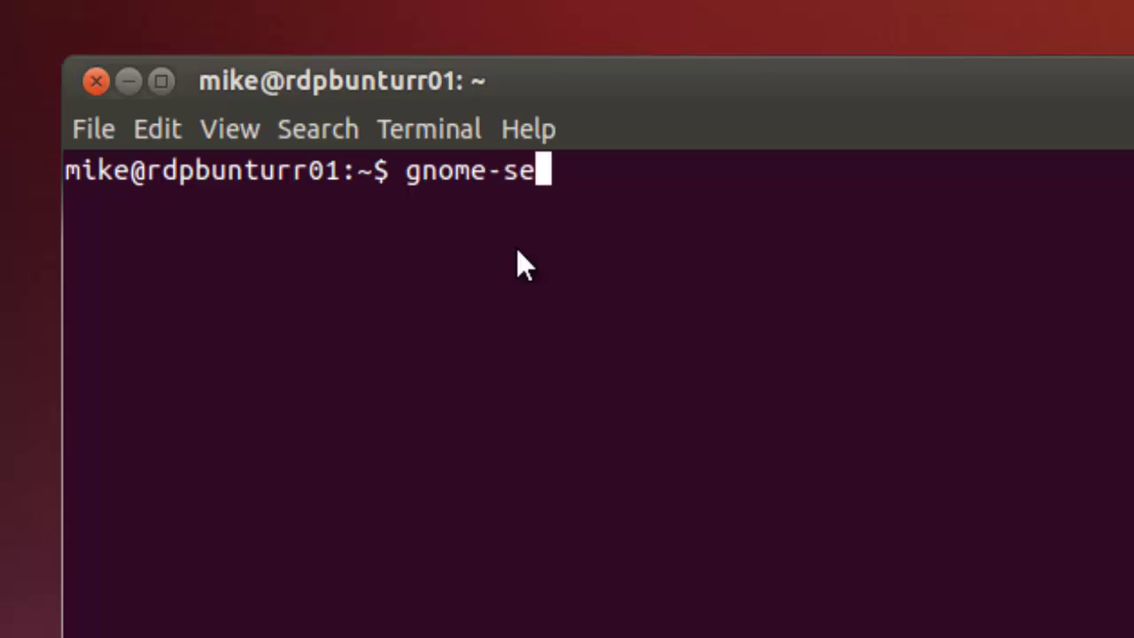
type("ssion-")
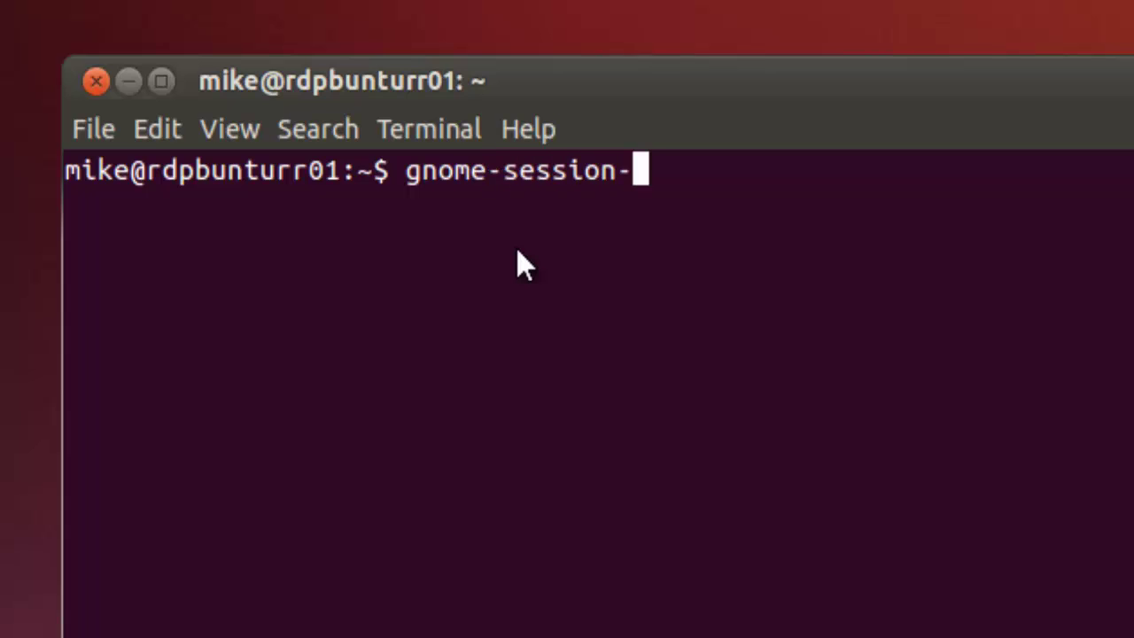
type("quit")
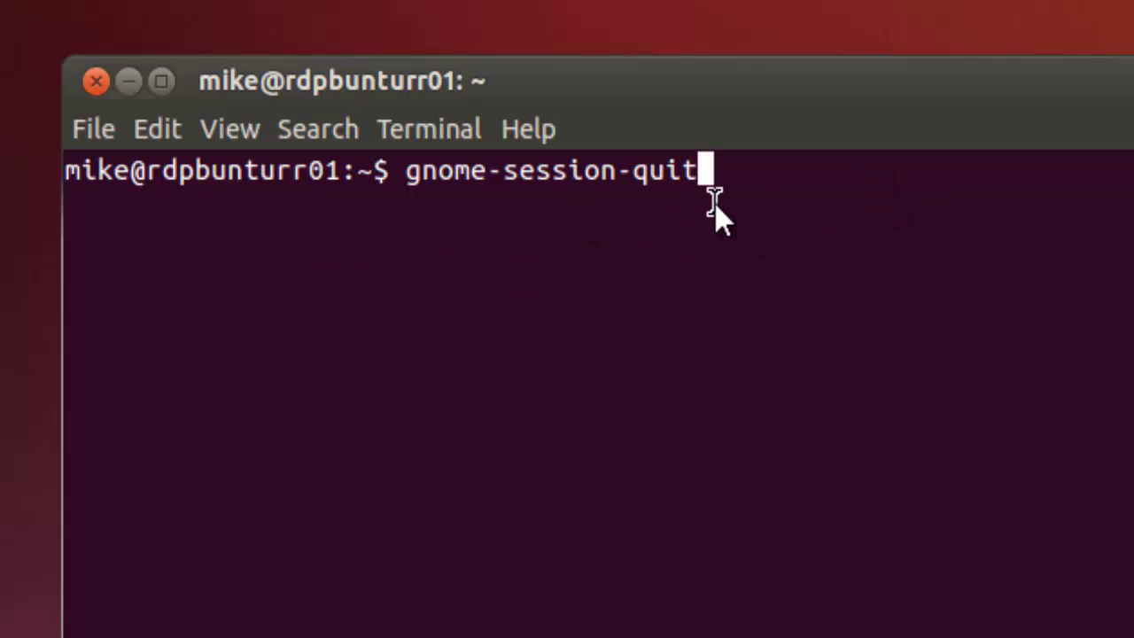
key("Return")
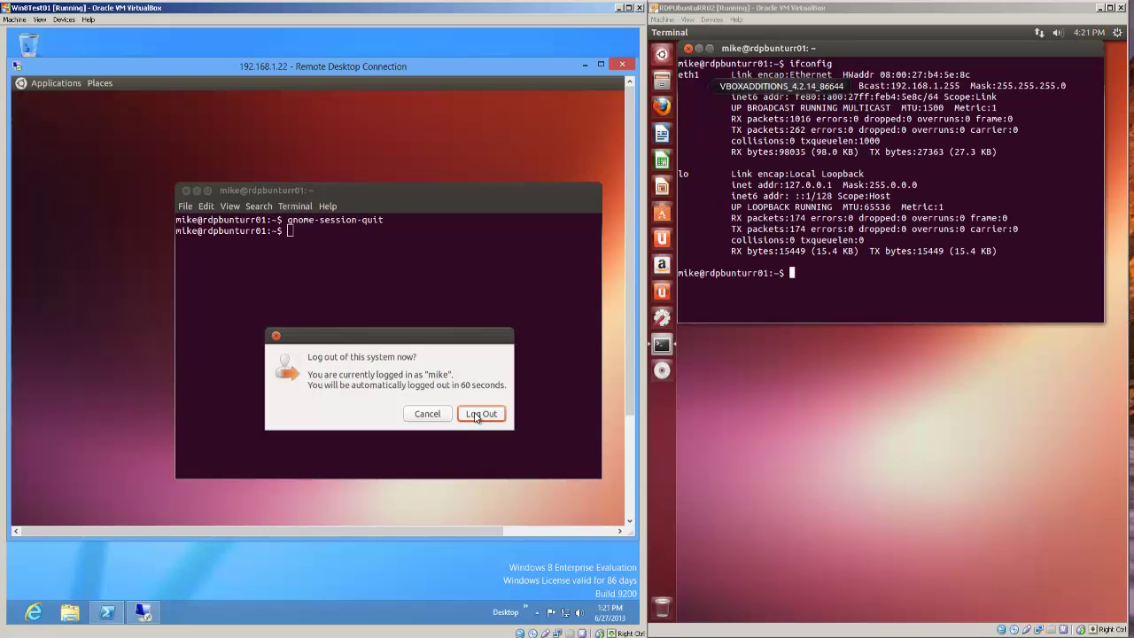
Step: Log out remotely, close Remote Desktop and PowerShell, then maximize the Ubuntu VM window
left_click(481, 414)
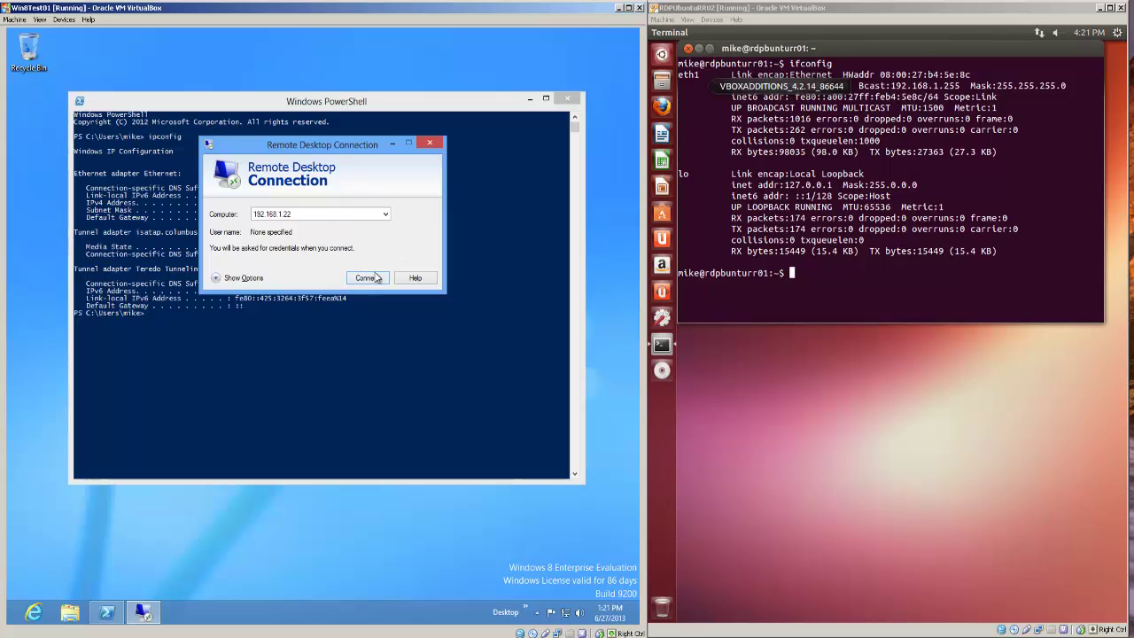
left_click(430, 142)
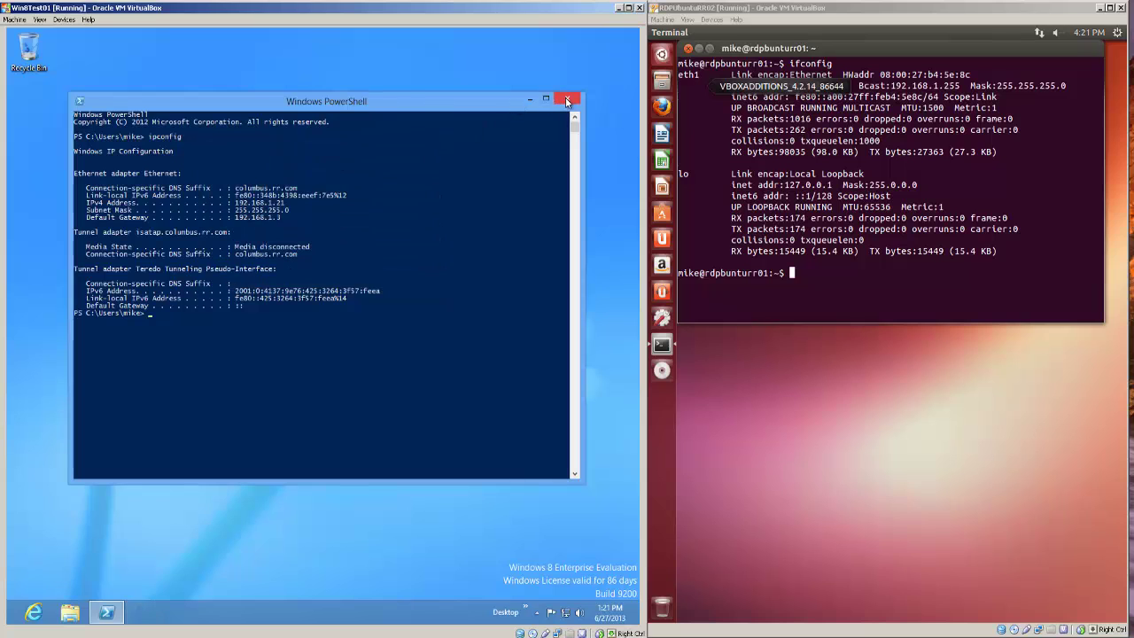
left_click(566, 100)
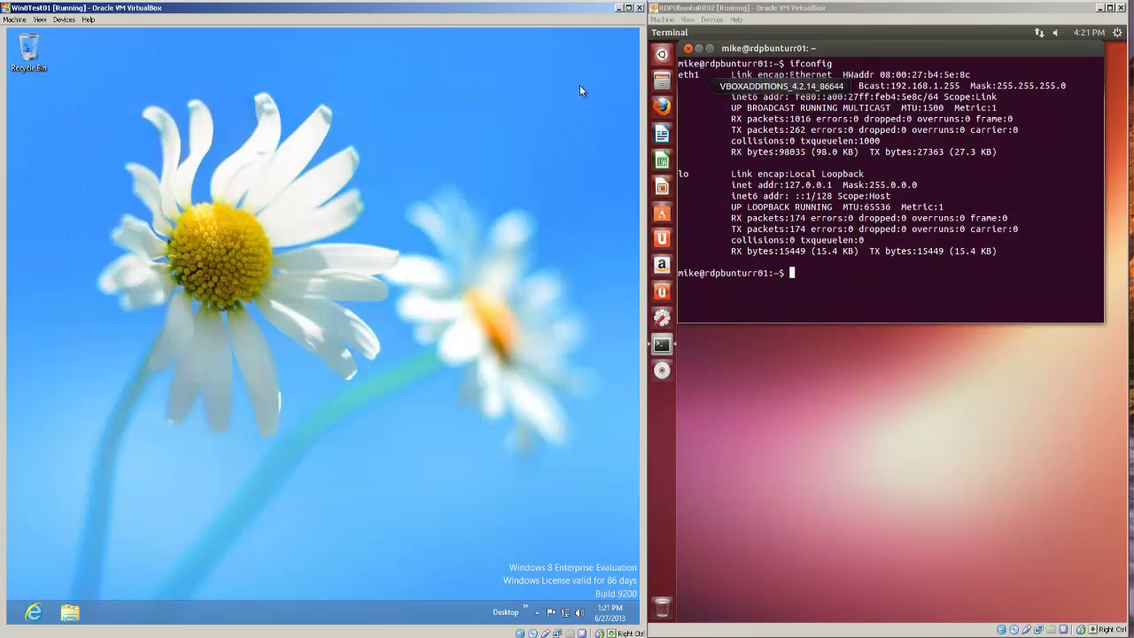
left_click(619, 8)
left_click(1110, 7)
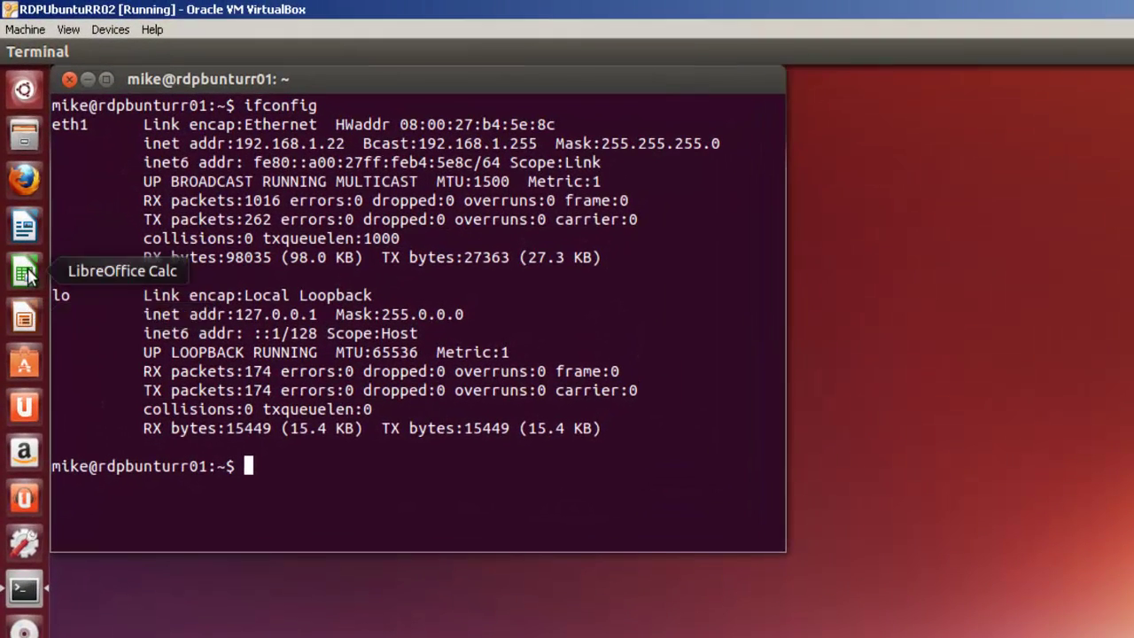
Step: Open testconn.odt from Documents in Writer, then switch to an empty workspace
left_click(35, 232)
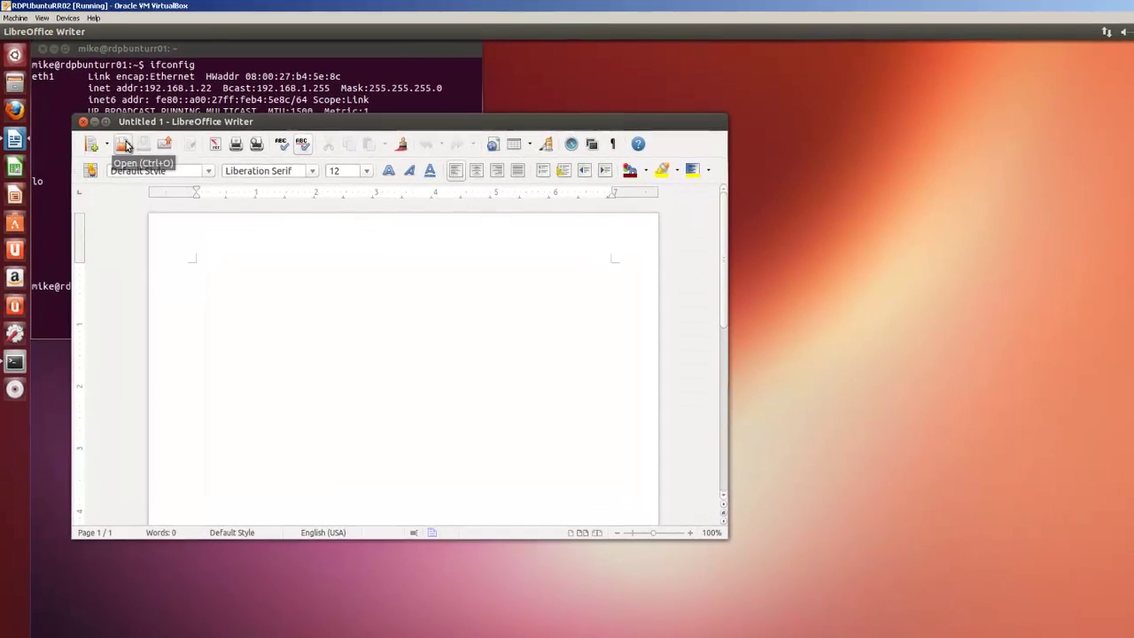
left_click(123, 145)
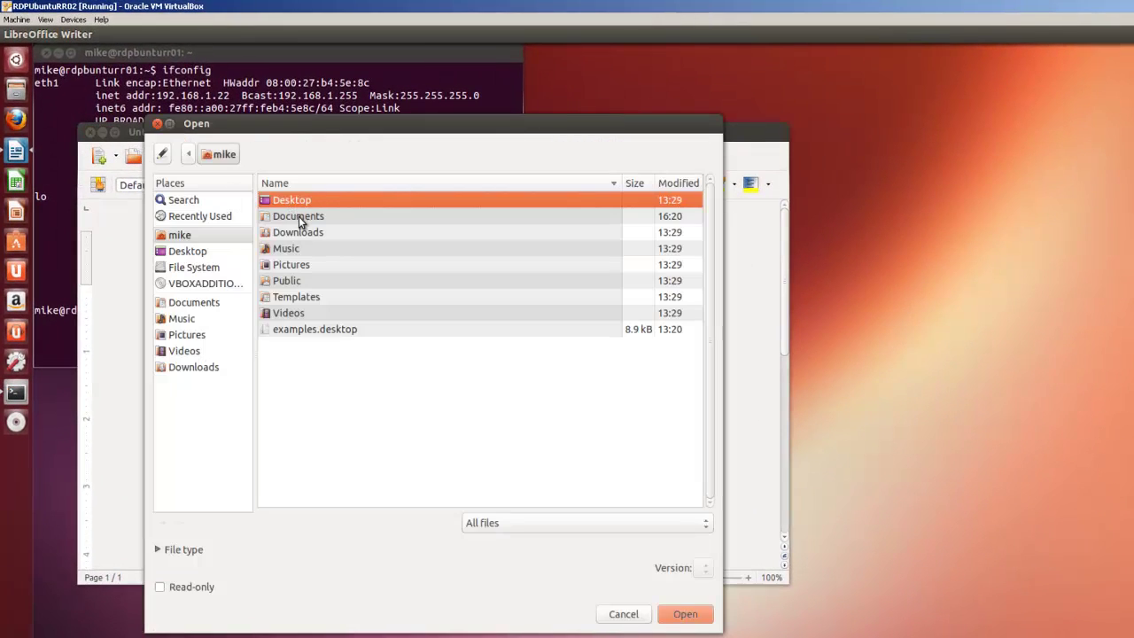
double_click(299, 218)
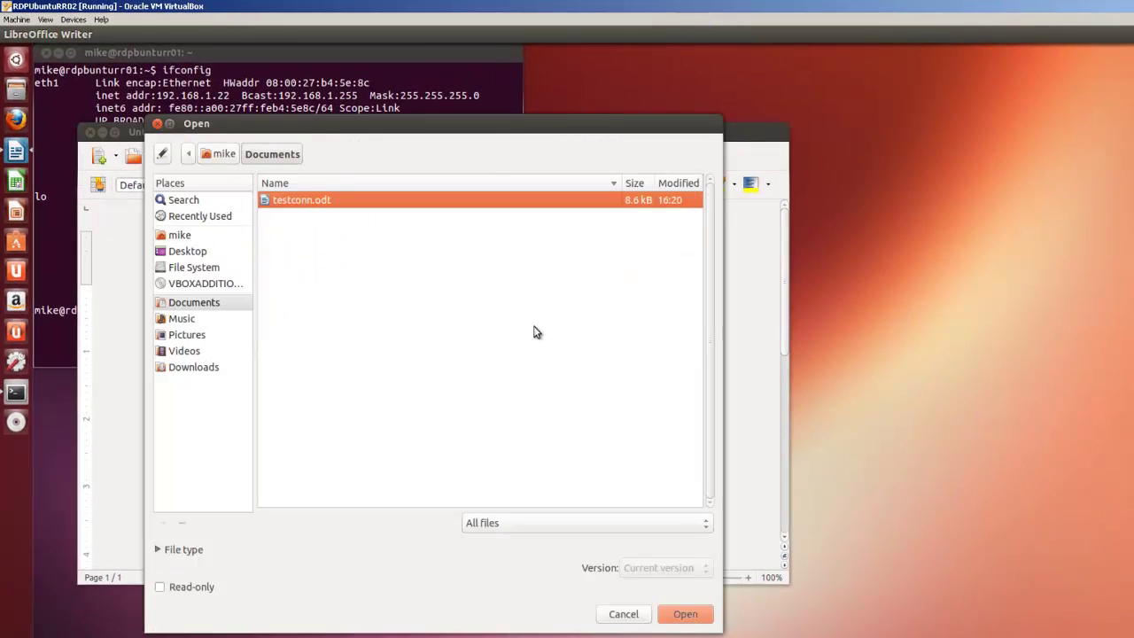
left_click(679, 613)
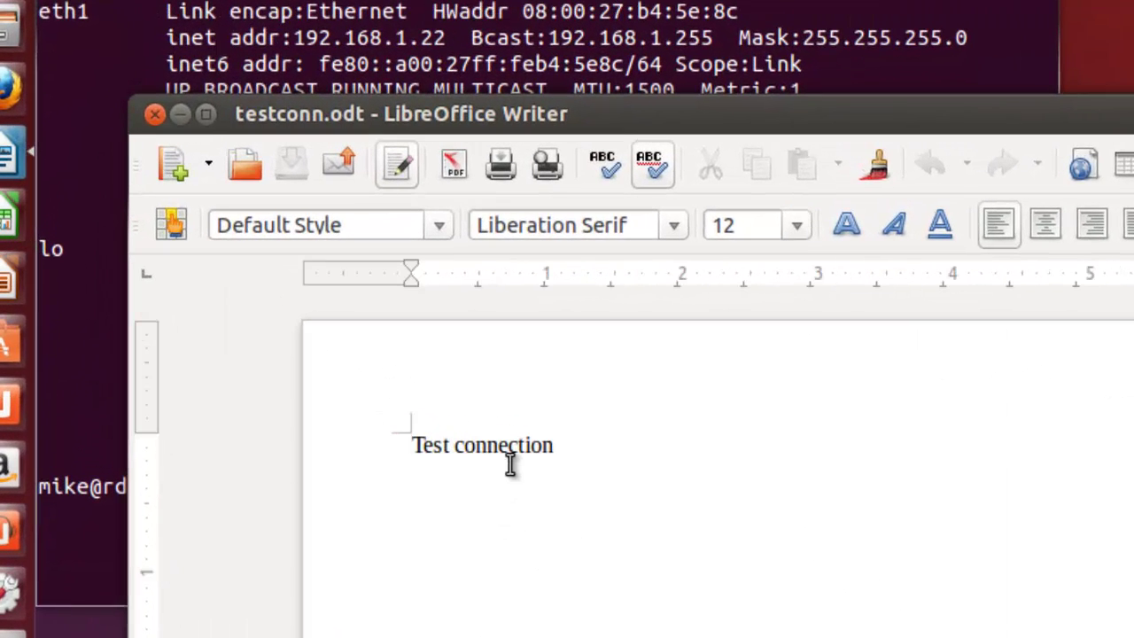
key("ctrl+alt+Right")
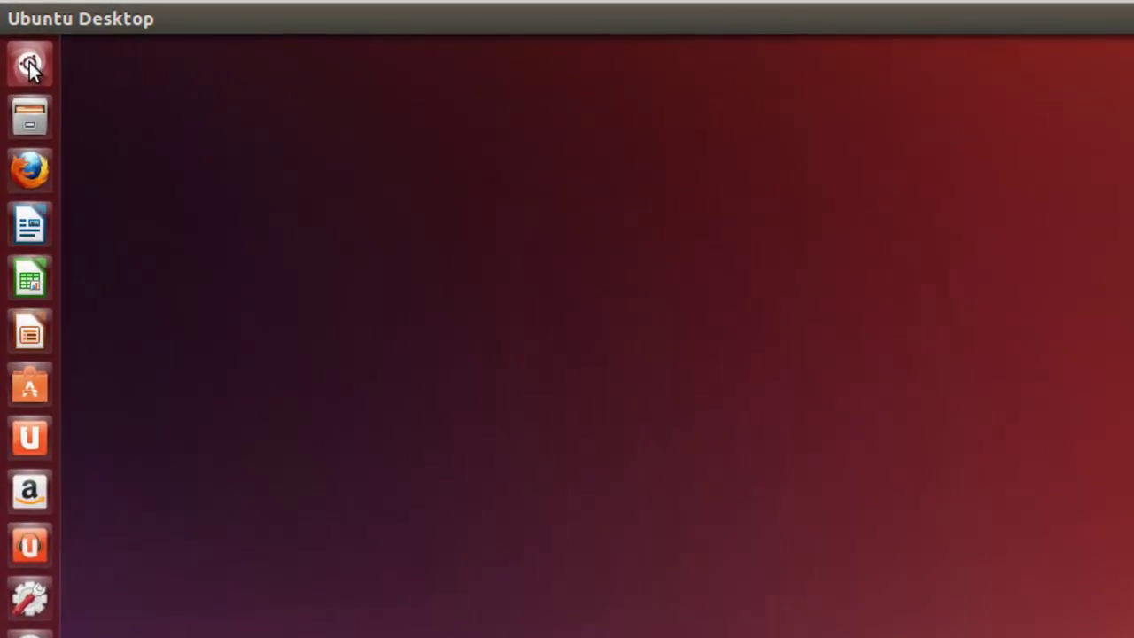
Step: Launch the Terminal from the Dash search
left_click(14, 49)
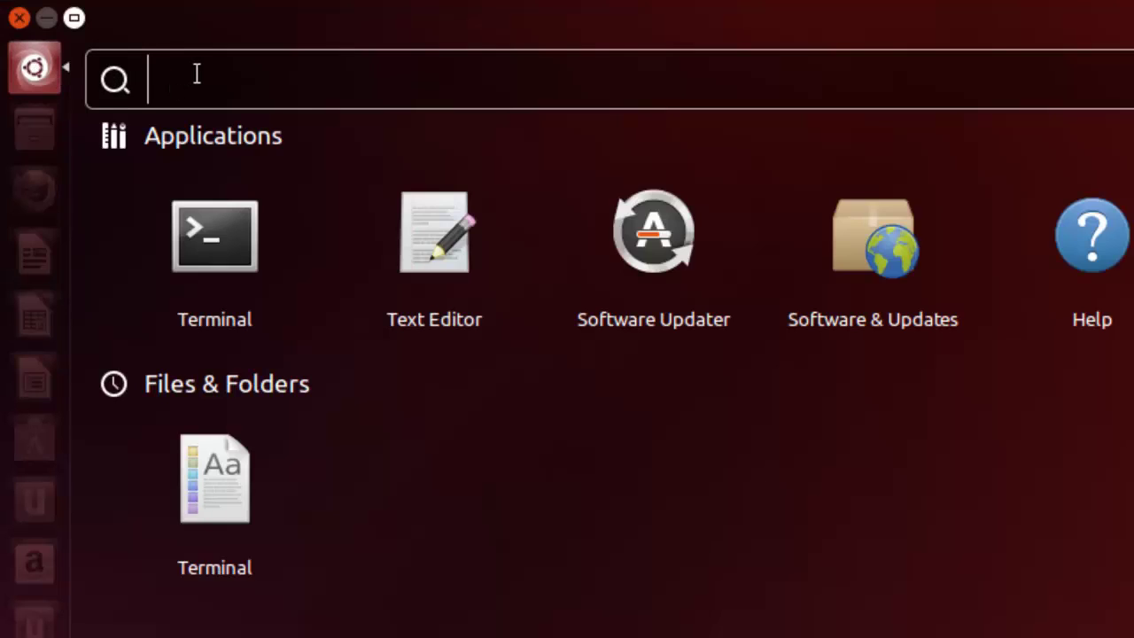
type("ter")
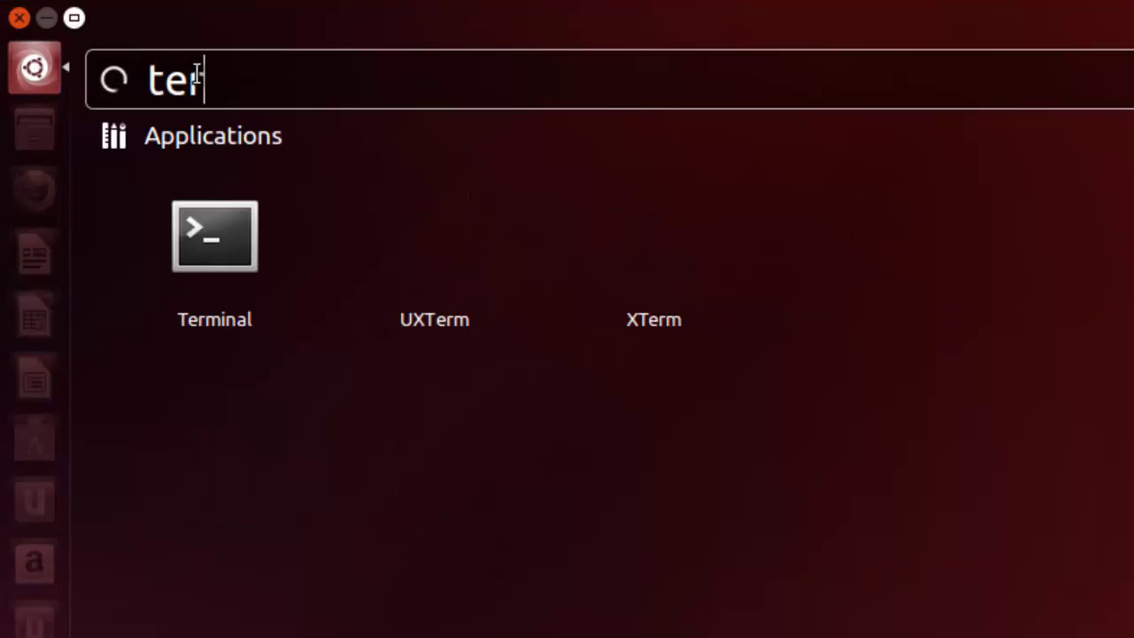
type("mion")
key("BackSpace")
key("BackSpace")
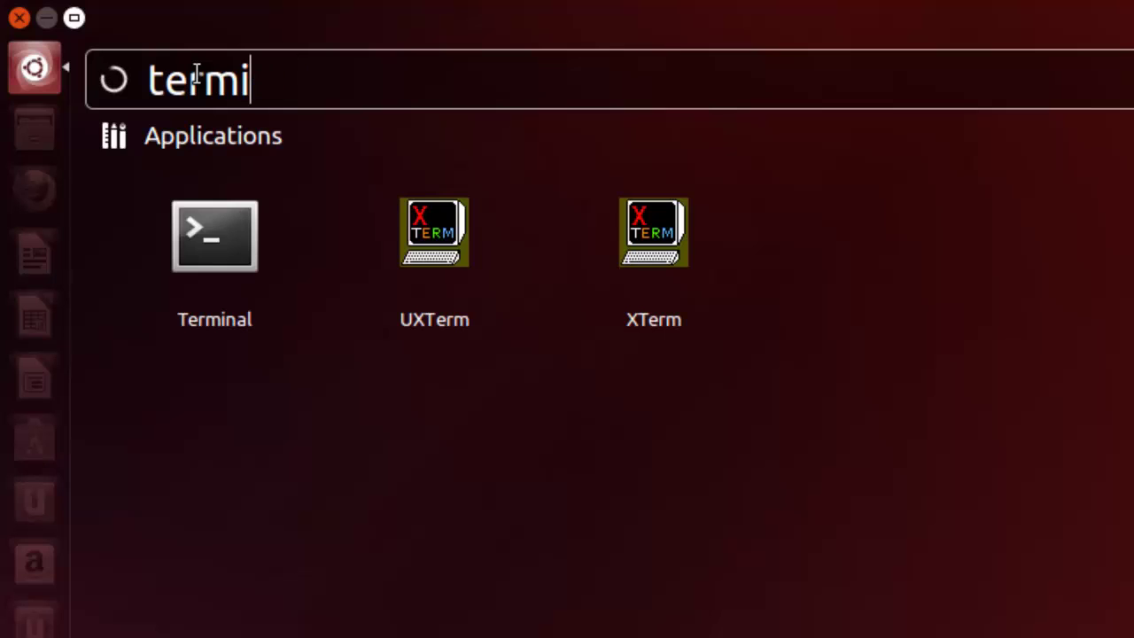
left_click(199, 222)
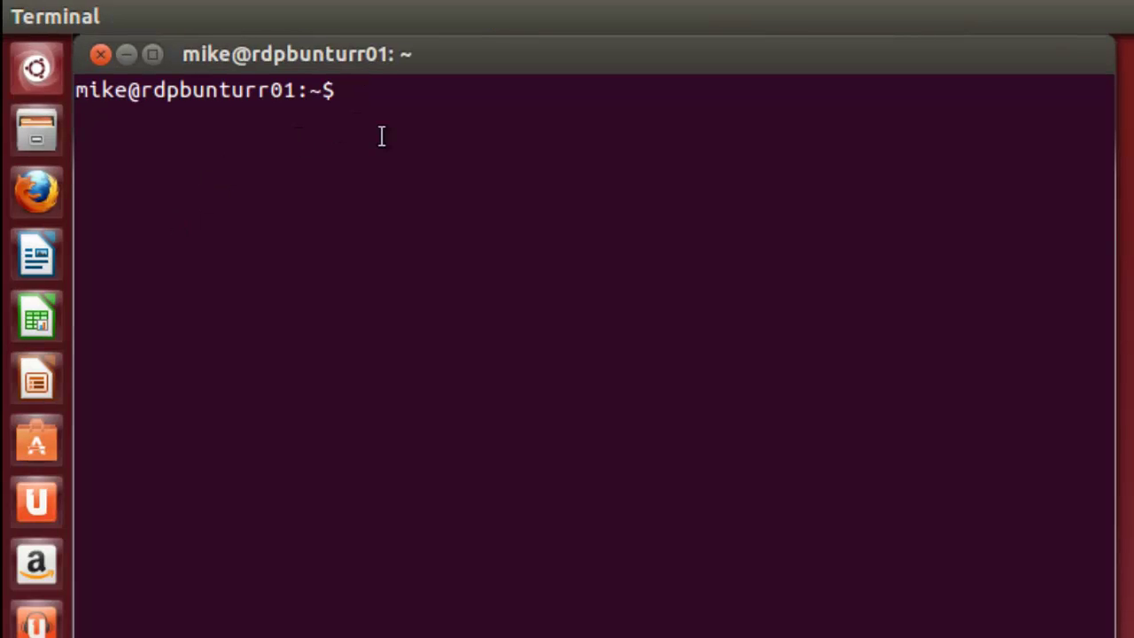
Step: Run sudo service xrdp stop with the sudo password, reporting [ OK ]
type("sudo ser")
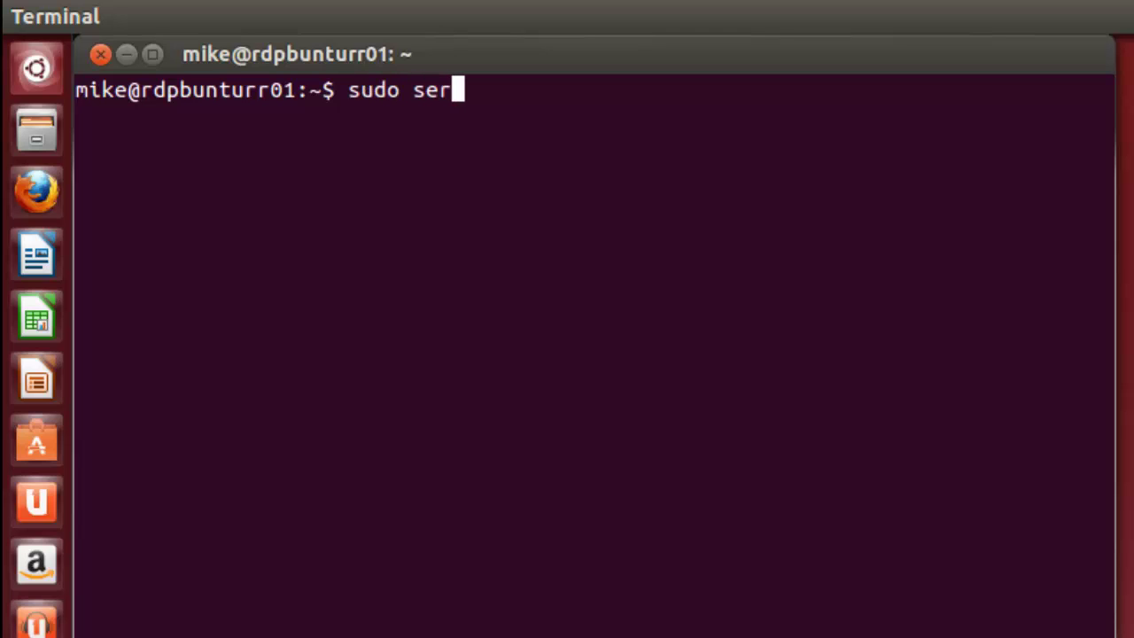
type("vice ")
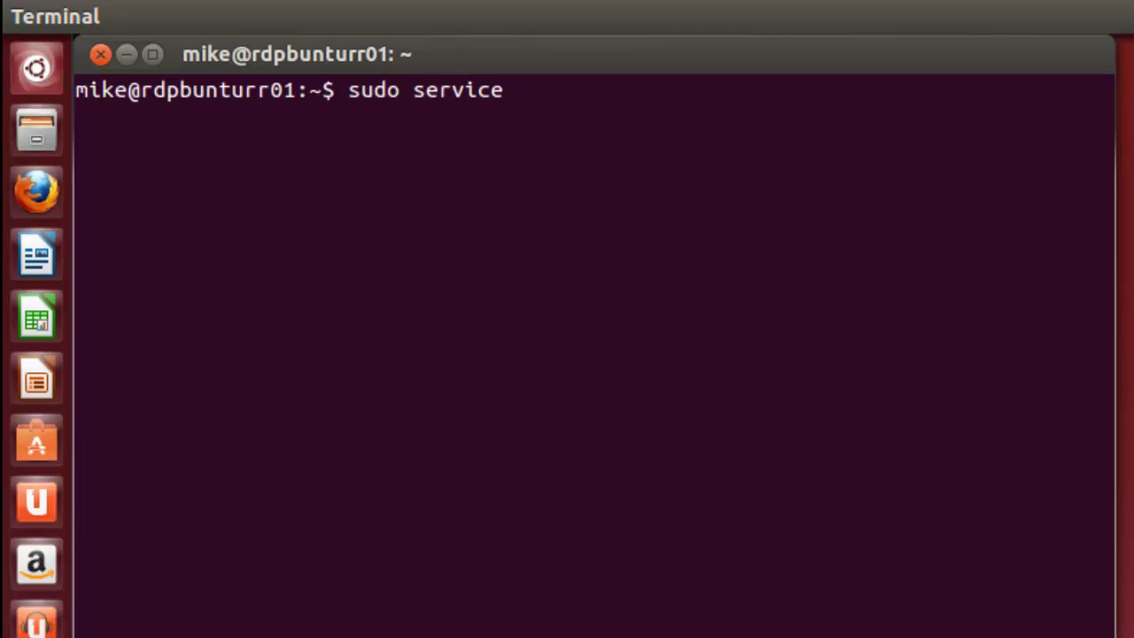
type("xrdp sto")
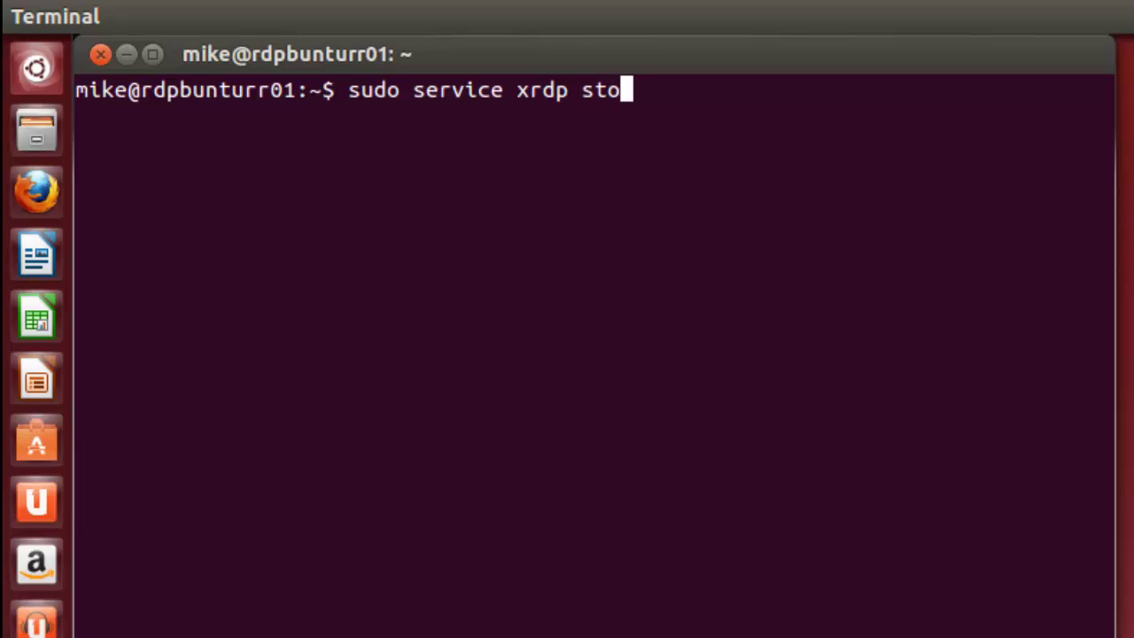
type("p")
key("Return")
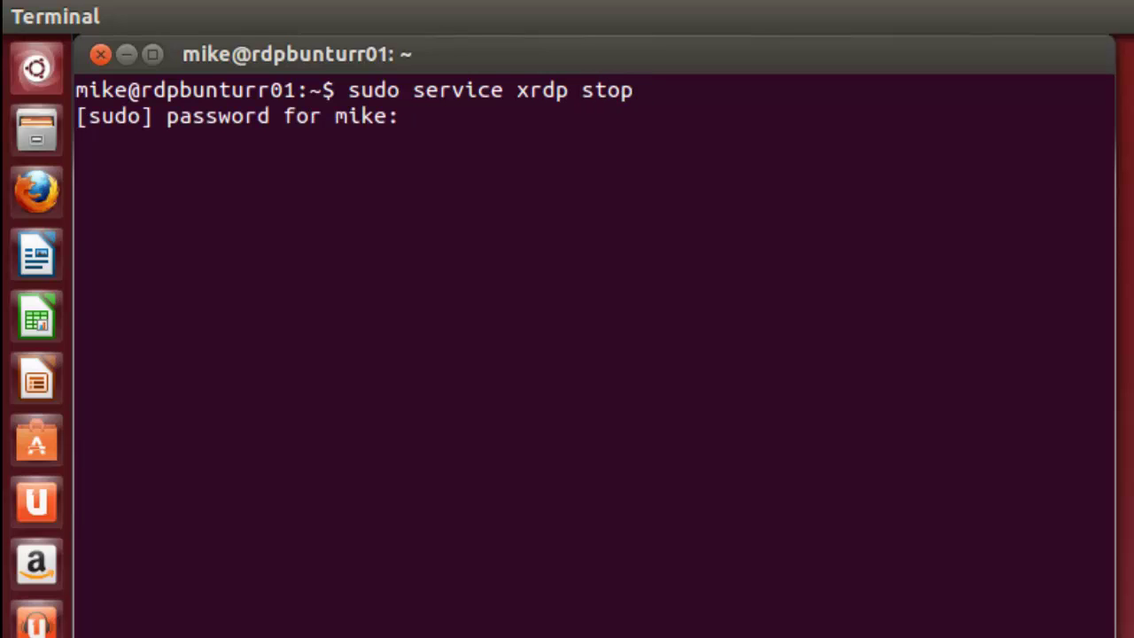
key("Return")
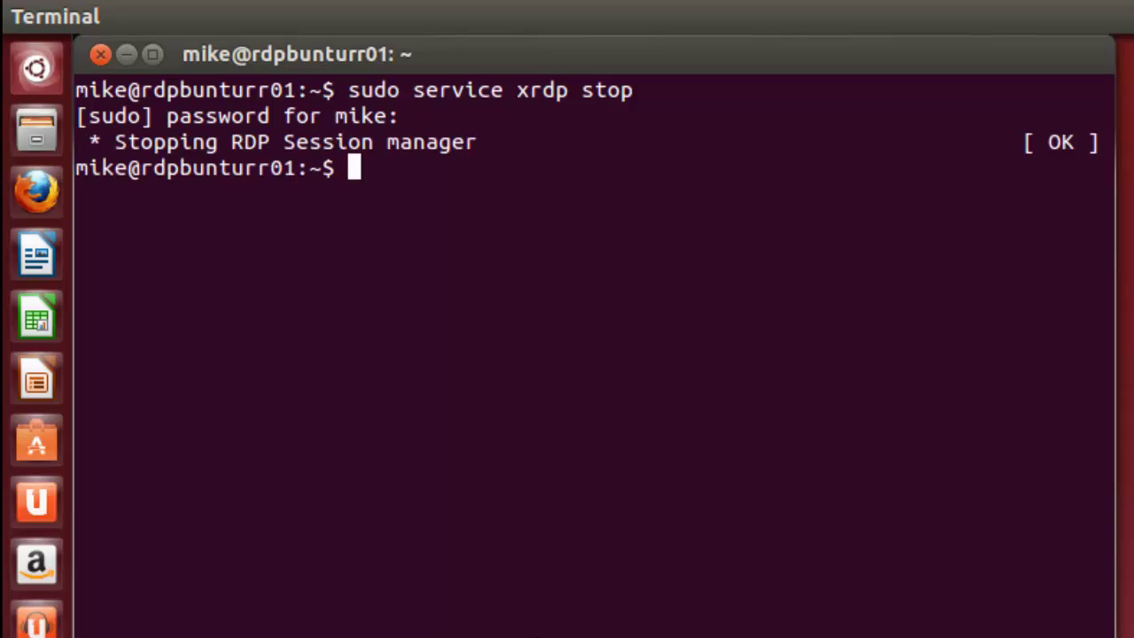
key("Up")
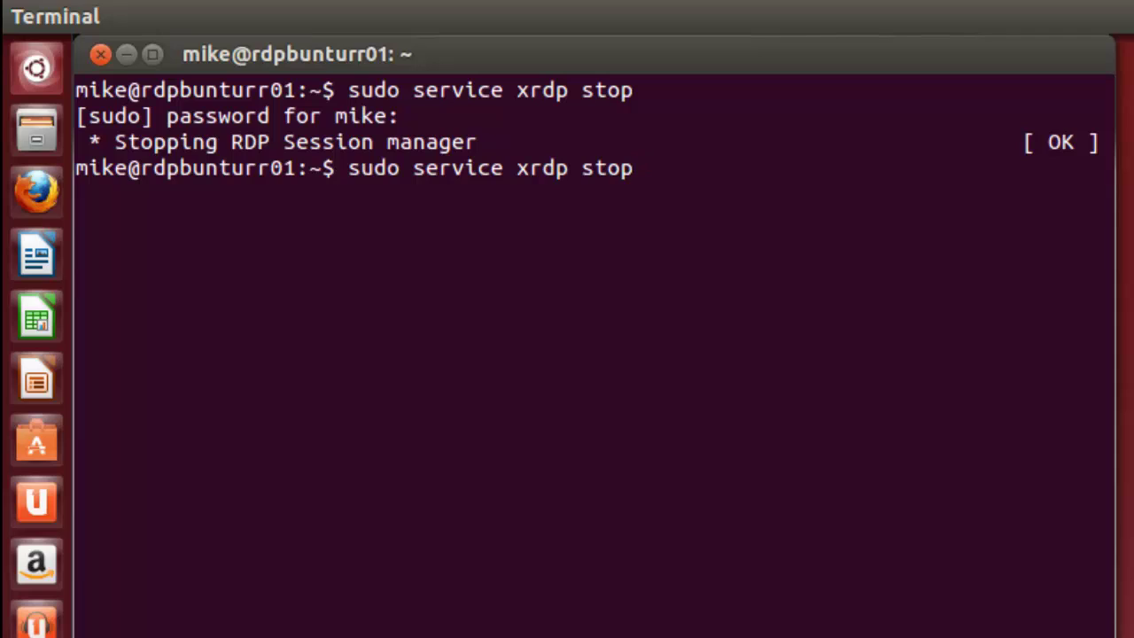
Step: Edit the recalled command into sudo service xrdp start and run it
key("BackSpace")
key("BackSpace")
type("art")
key("Return")
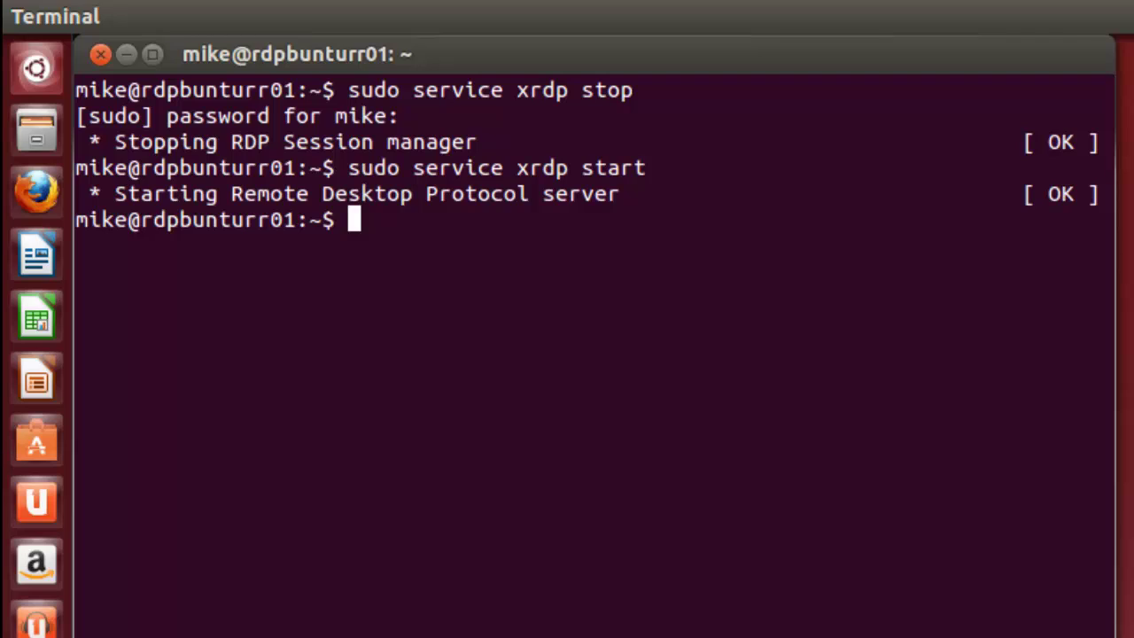
Step: Run sudo service xrdp restart by editing the previous command
key("Up")
key("BackSpace")
key("BackSpace")
key("BackSpace")
key("BackSpace")
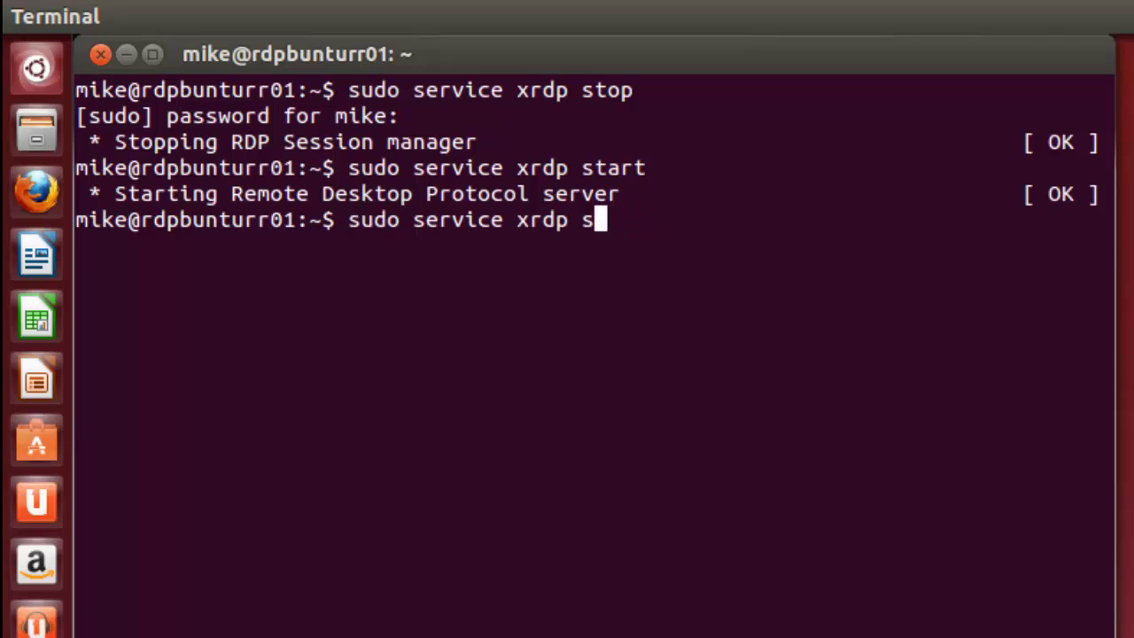
key("BackSpace")
type("restart")
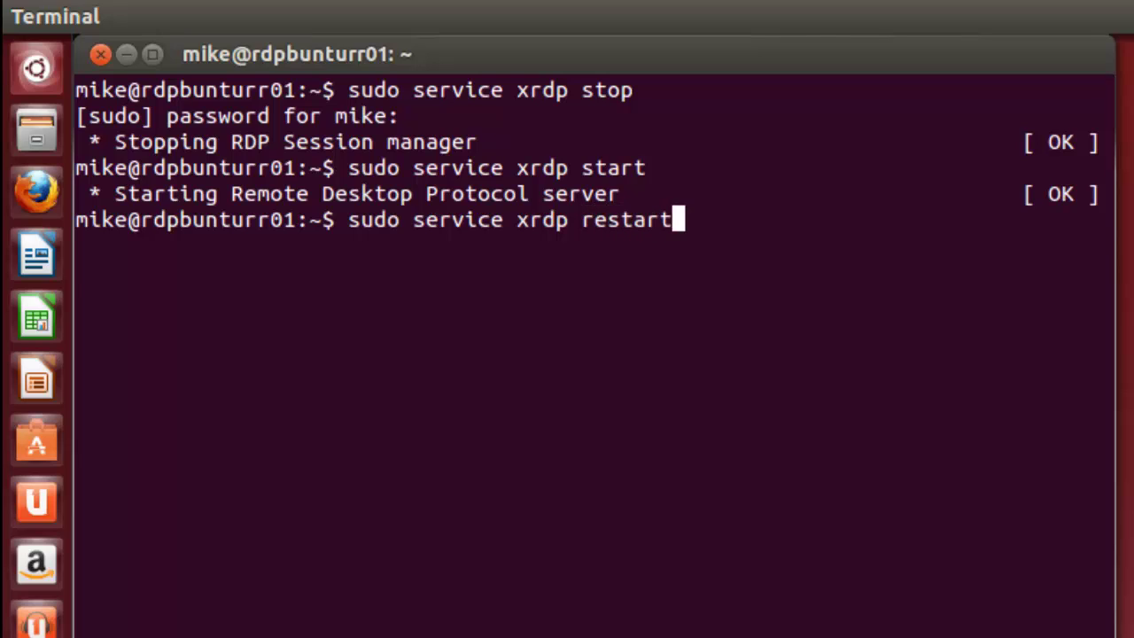
key("Return")
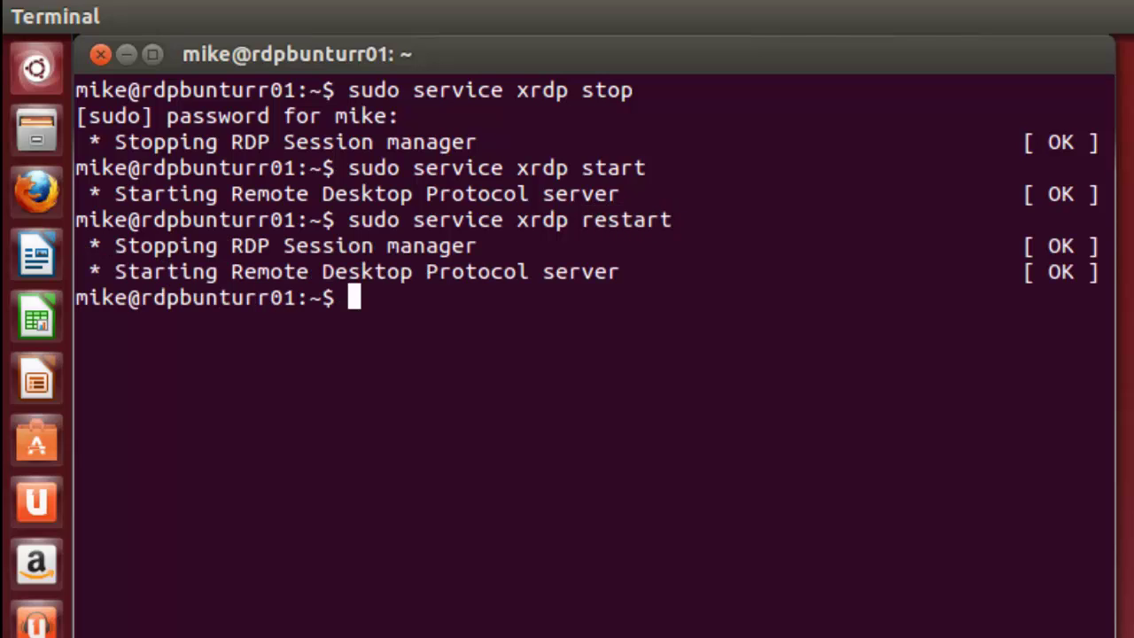